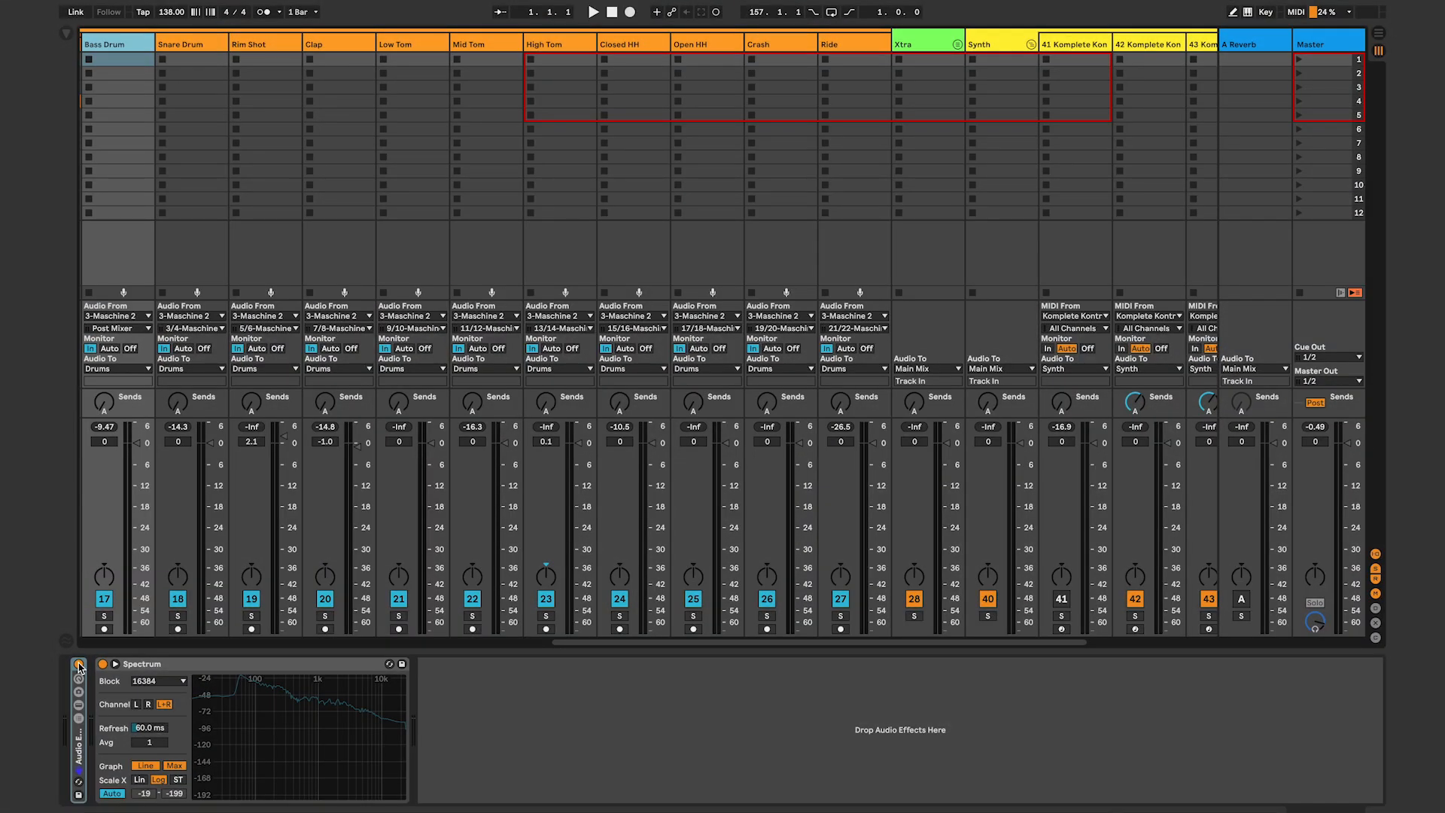
# Play the beat and compare the bass drum with its effect rack bypassed and enabled
pyautogui.click(79, 665)
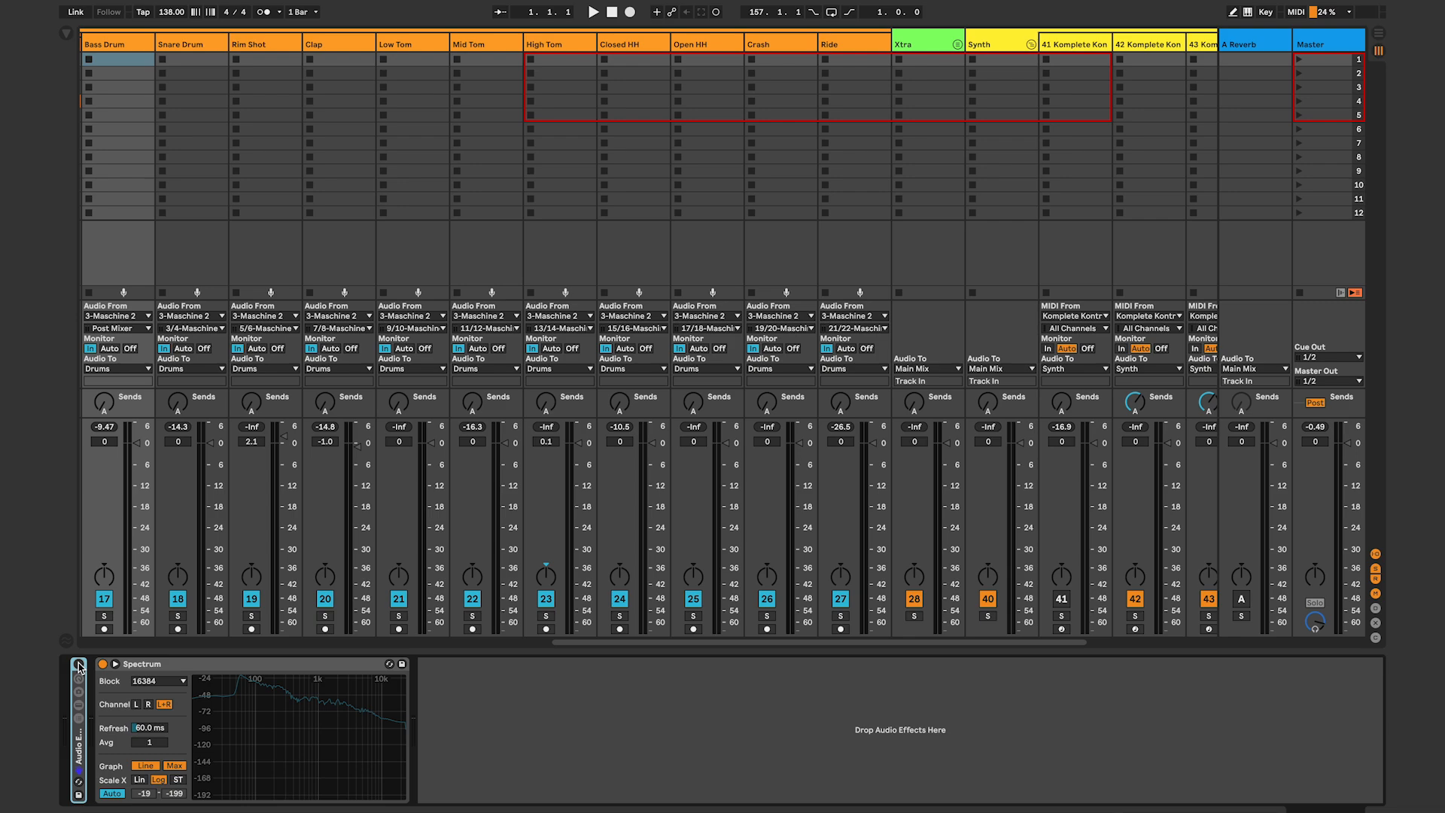
pyautogui.press('space')
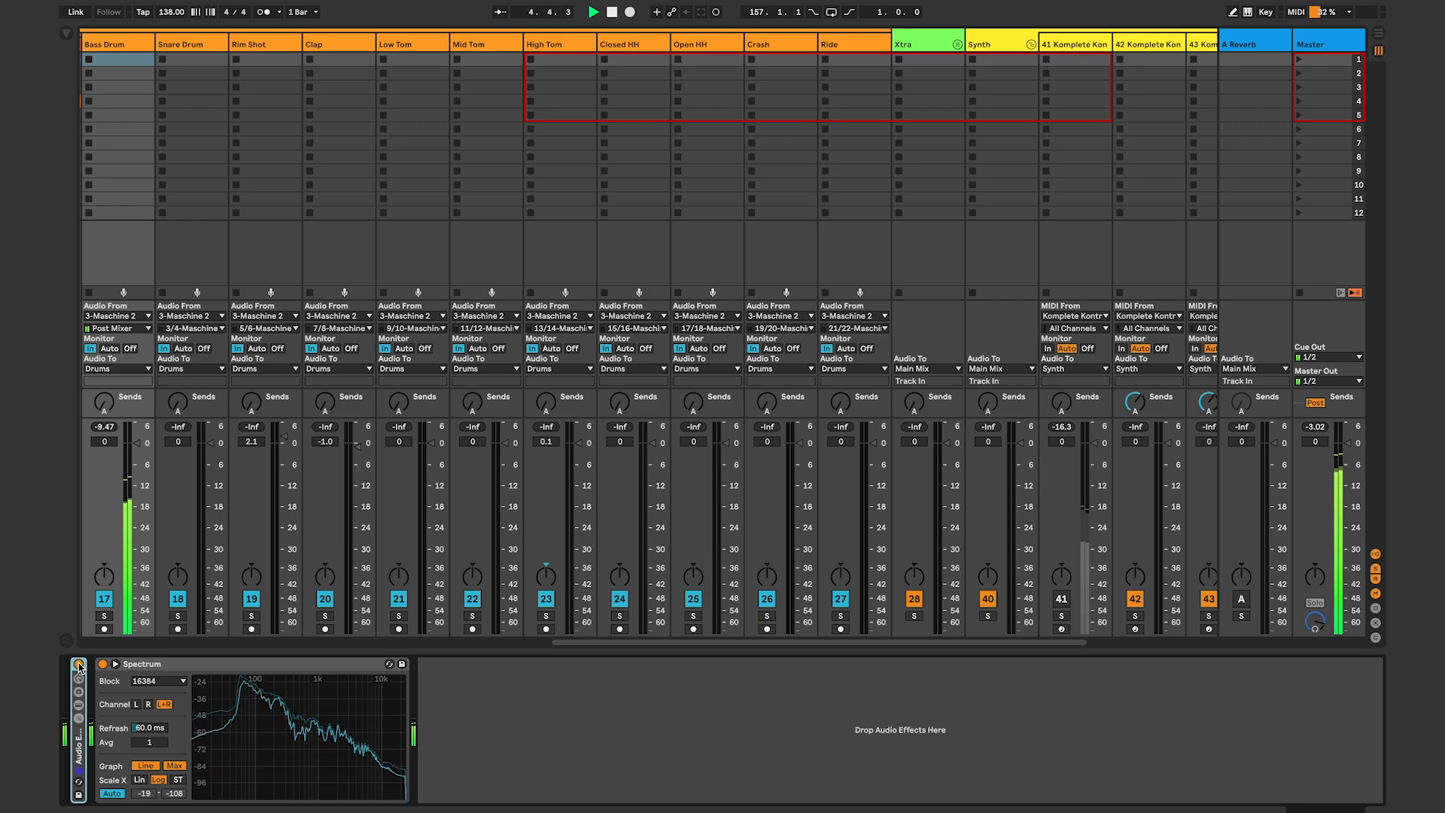
pyautogui.press('space')
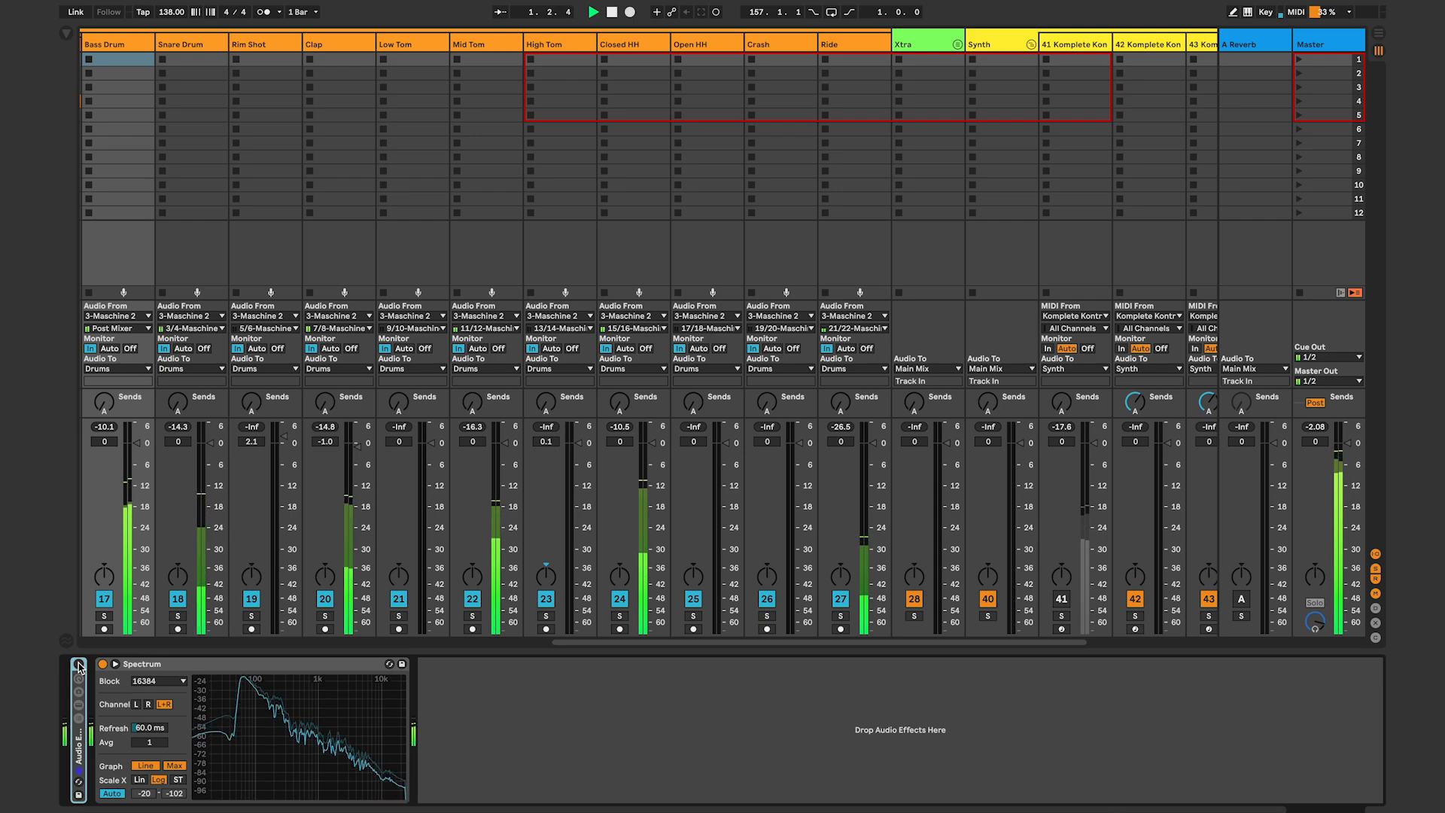
pyautogui.click(78, 666)
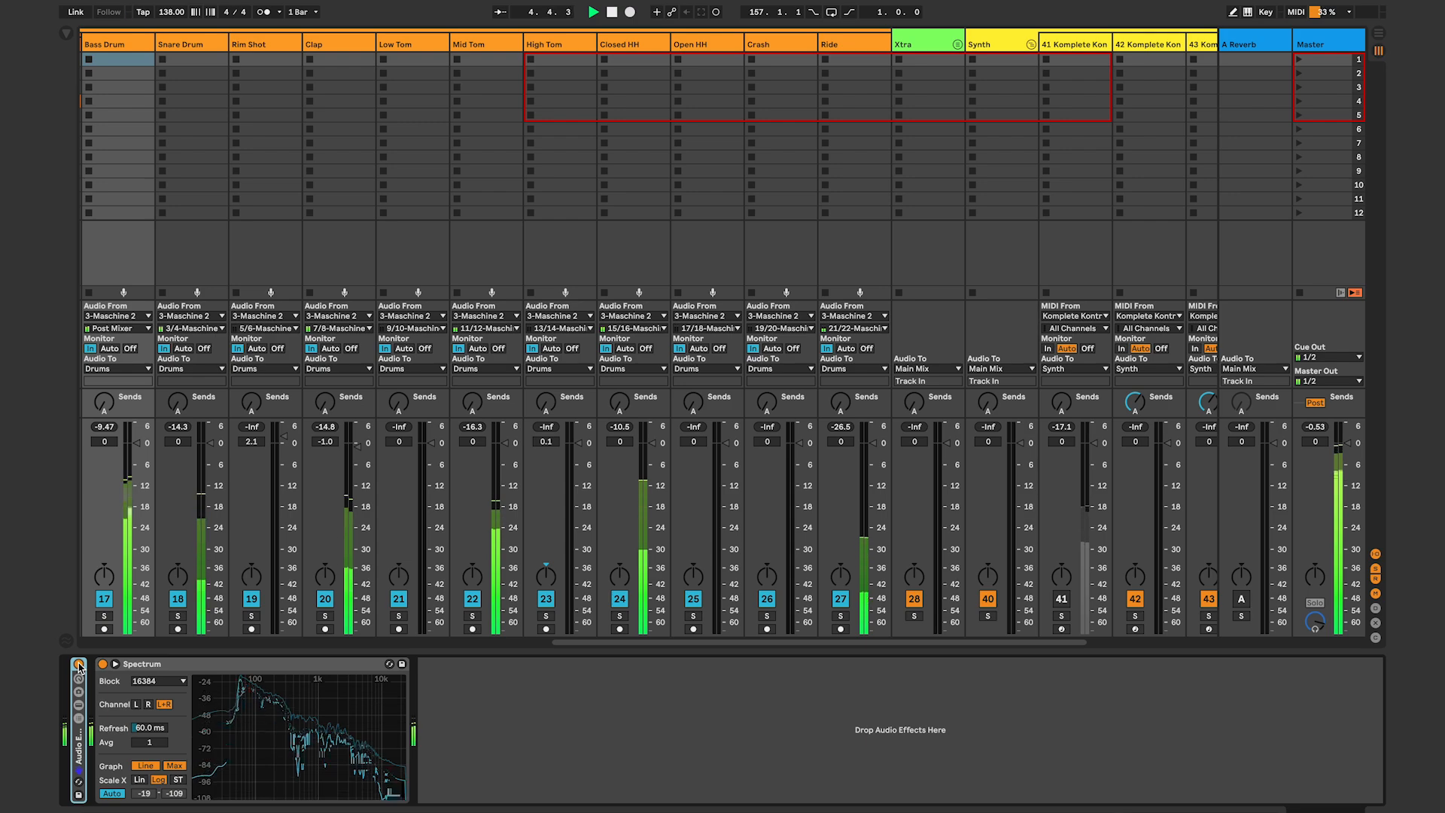
pyautogui.press('space')
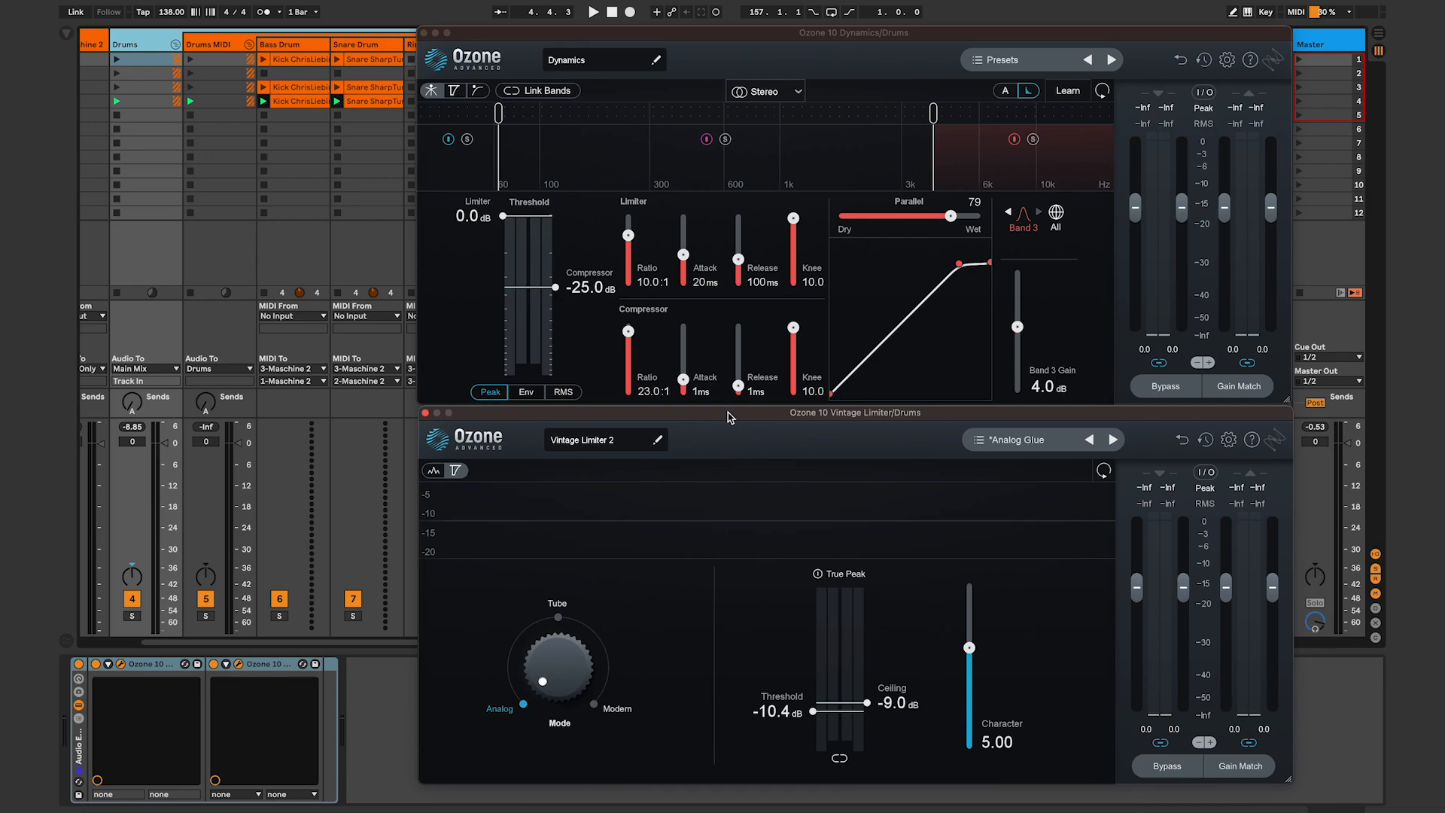
# Play the beat and compare the Drums group with its Ozone Dynamics and Vintage Limiter rack bypassed and enabled
pyautogui.click(79, 665)
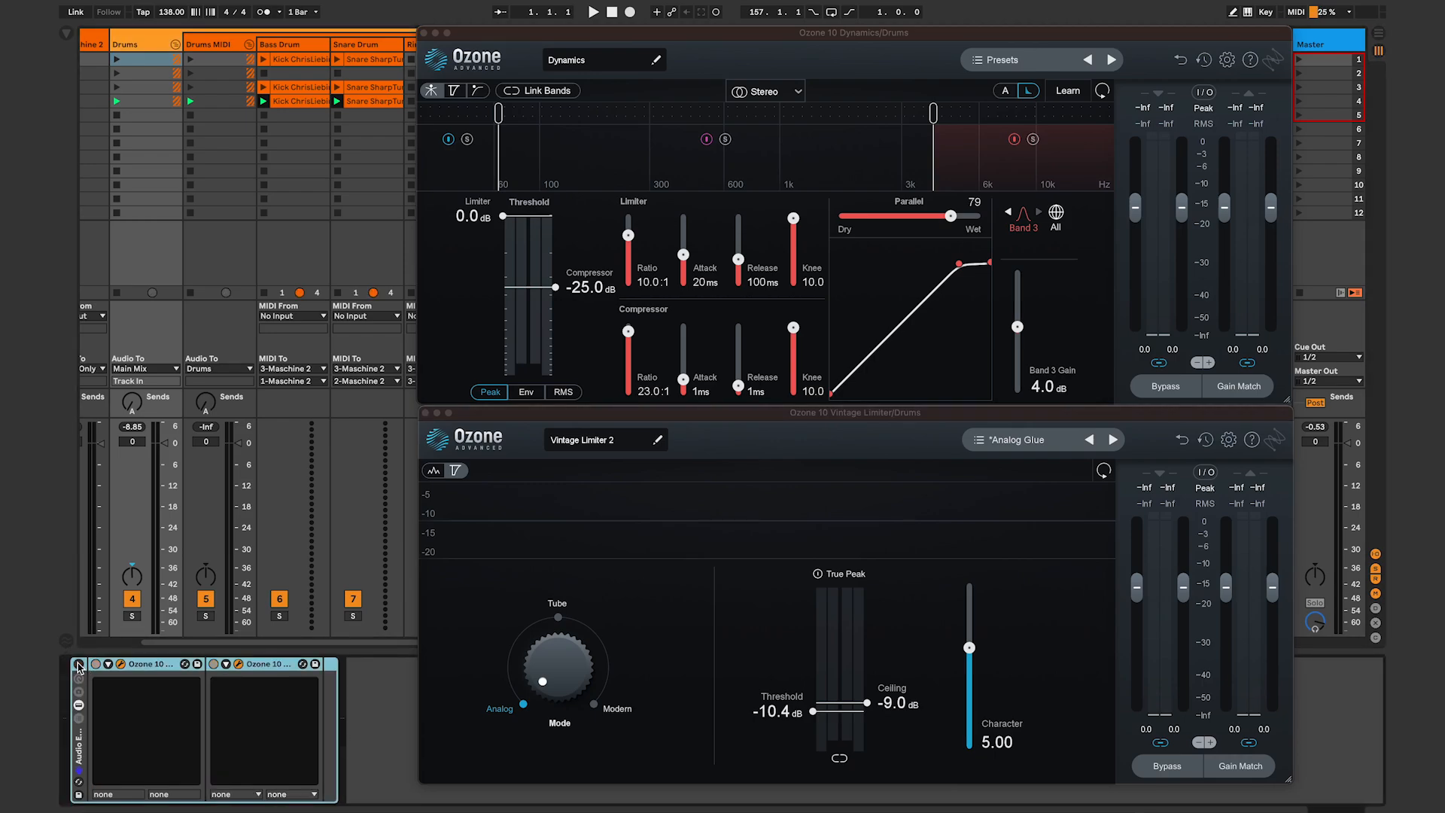
pyautogui.press('space')
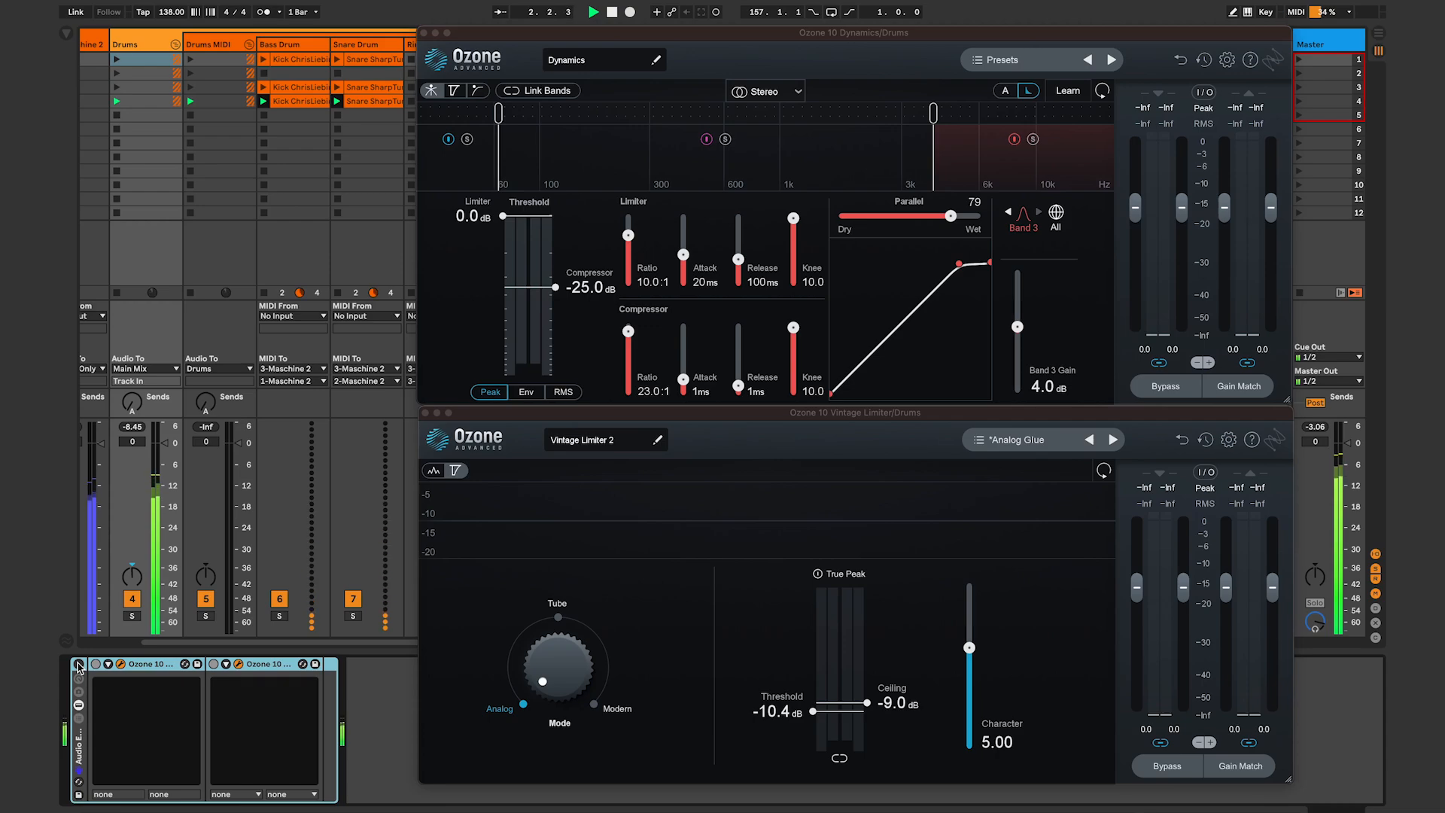
pyautogui.click(79, 665)
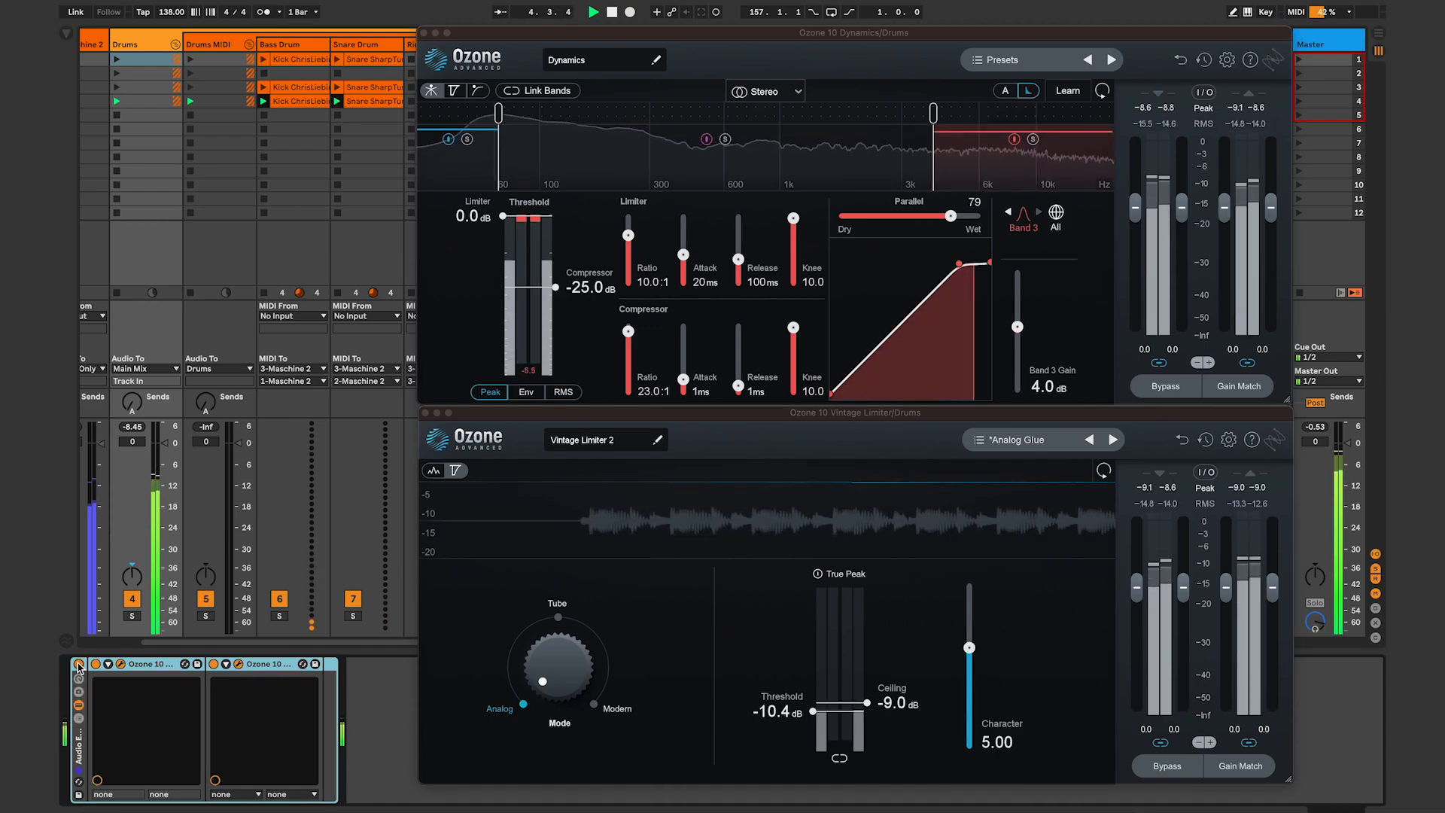
pyautogui.click(79, 664)
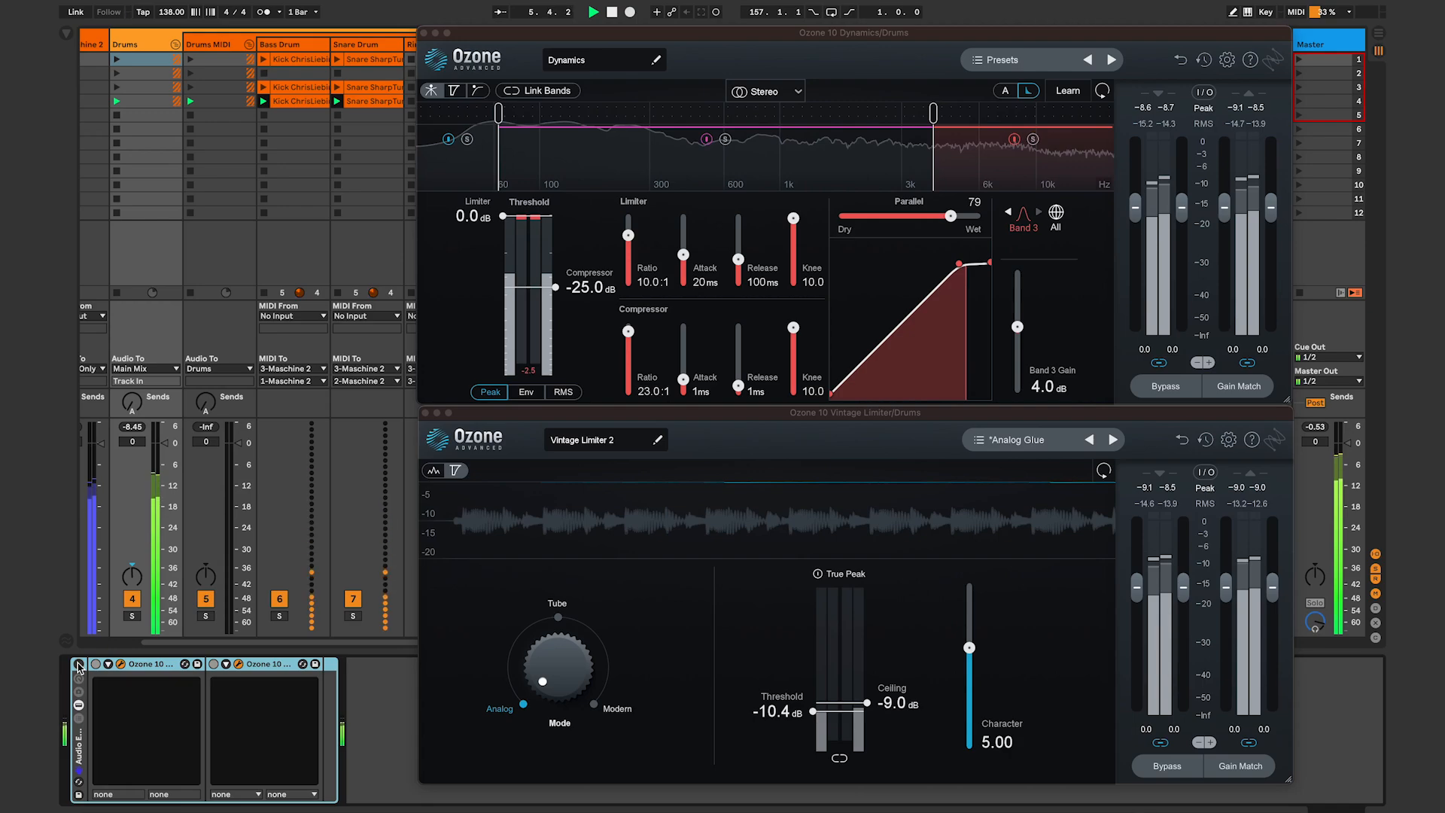
pyautogui.click(79, 665)
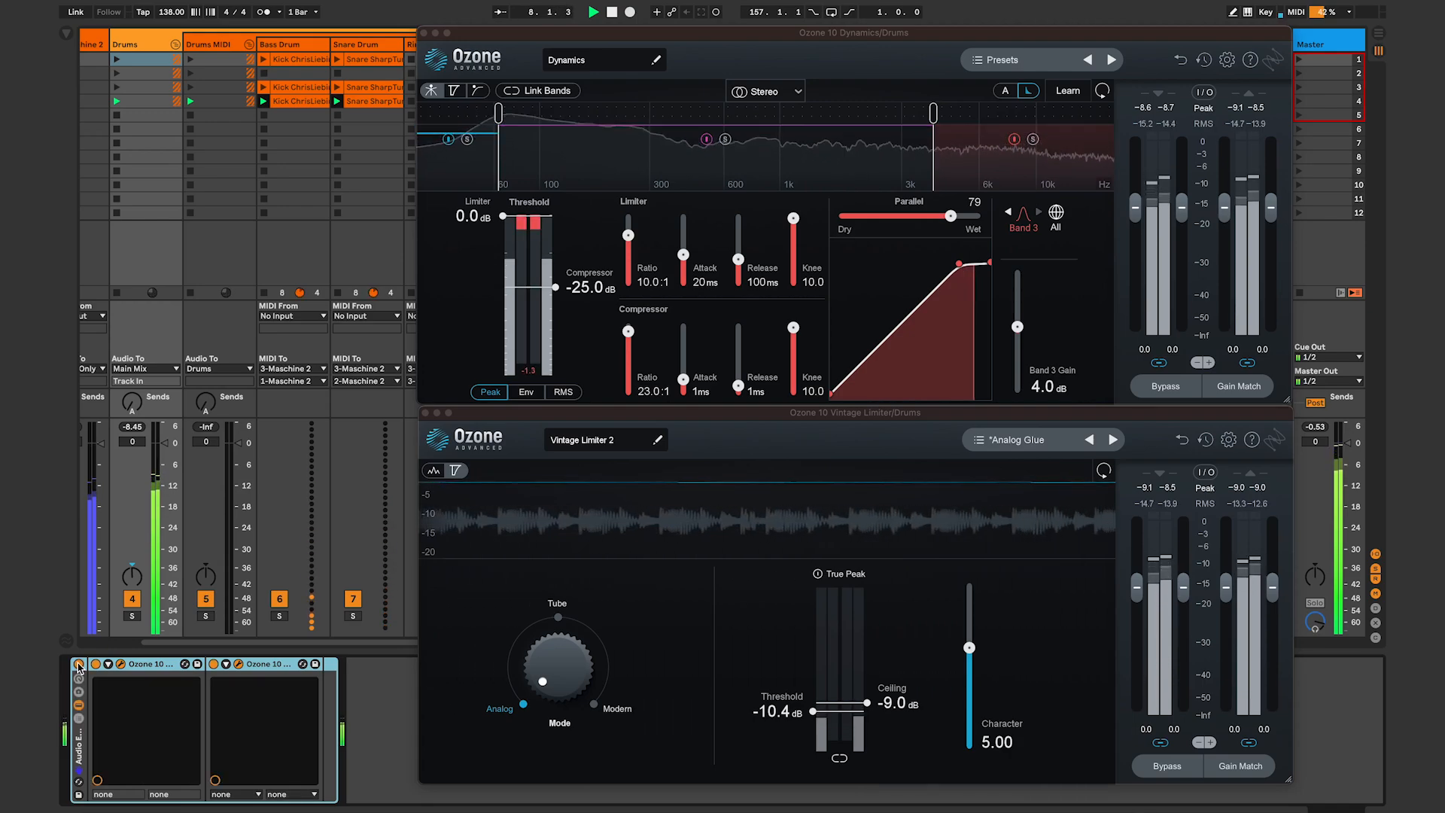
pyautogui.press('space')
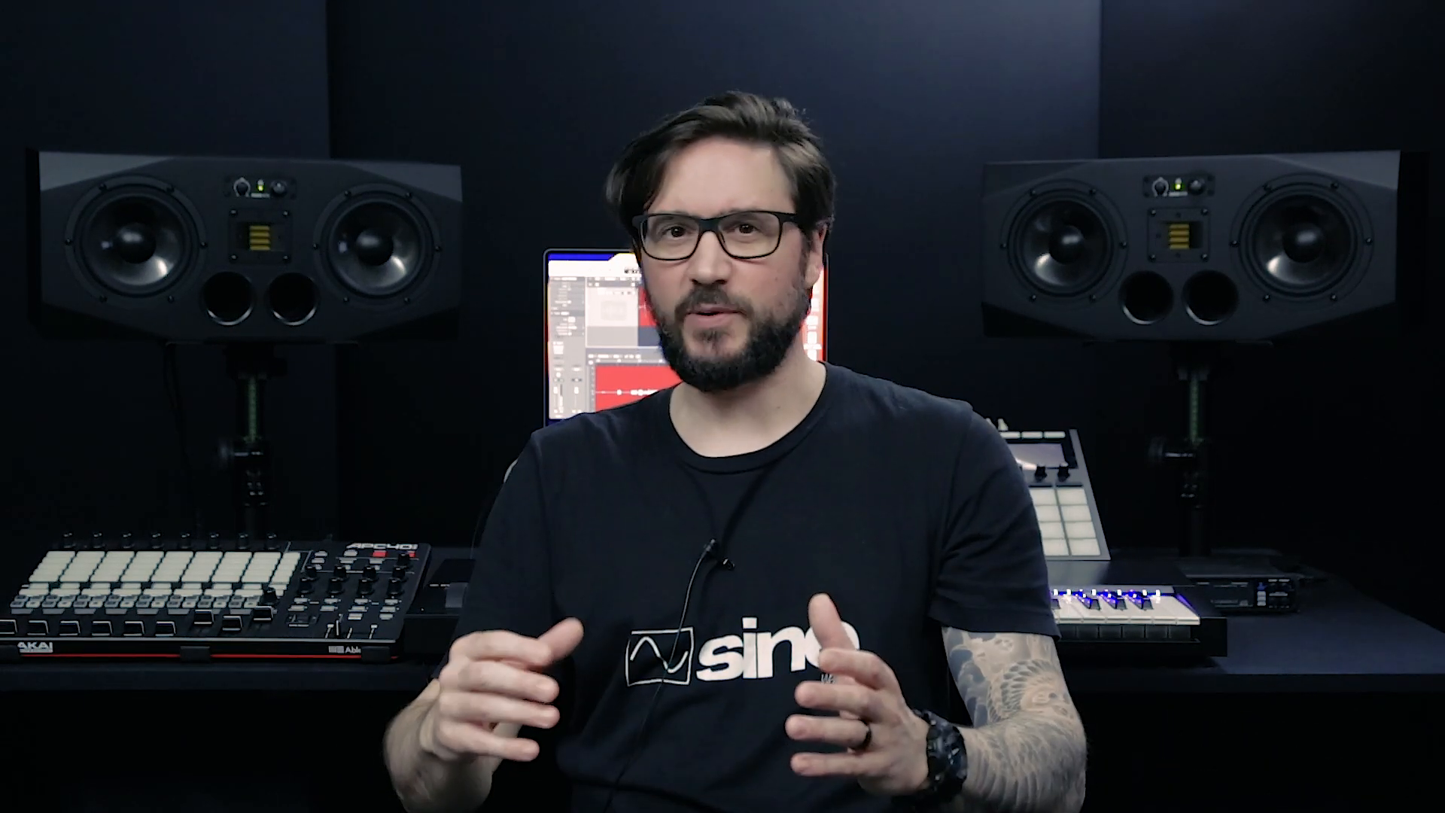
# Browse through the analog kick samples in the Maschine library, moving down past Kick Boundary 2
pyautogui.press('Down')
pyautogui.press('Down')
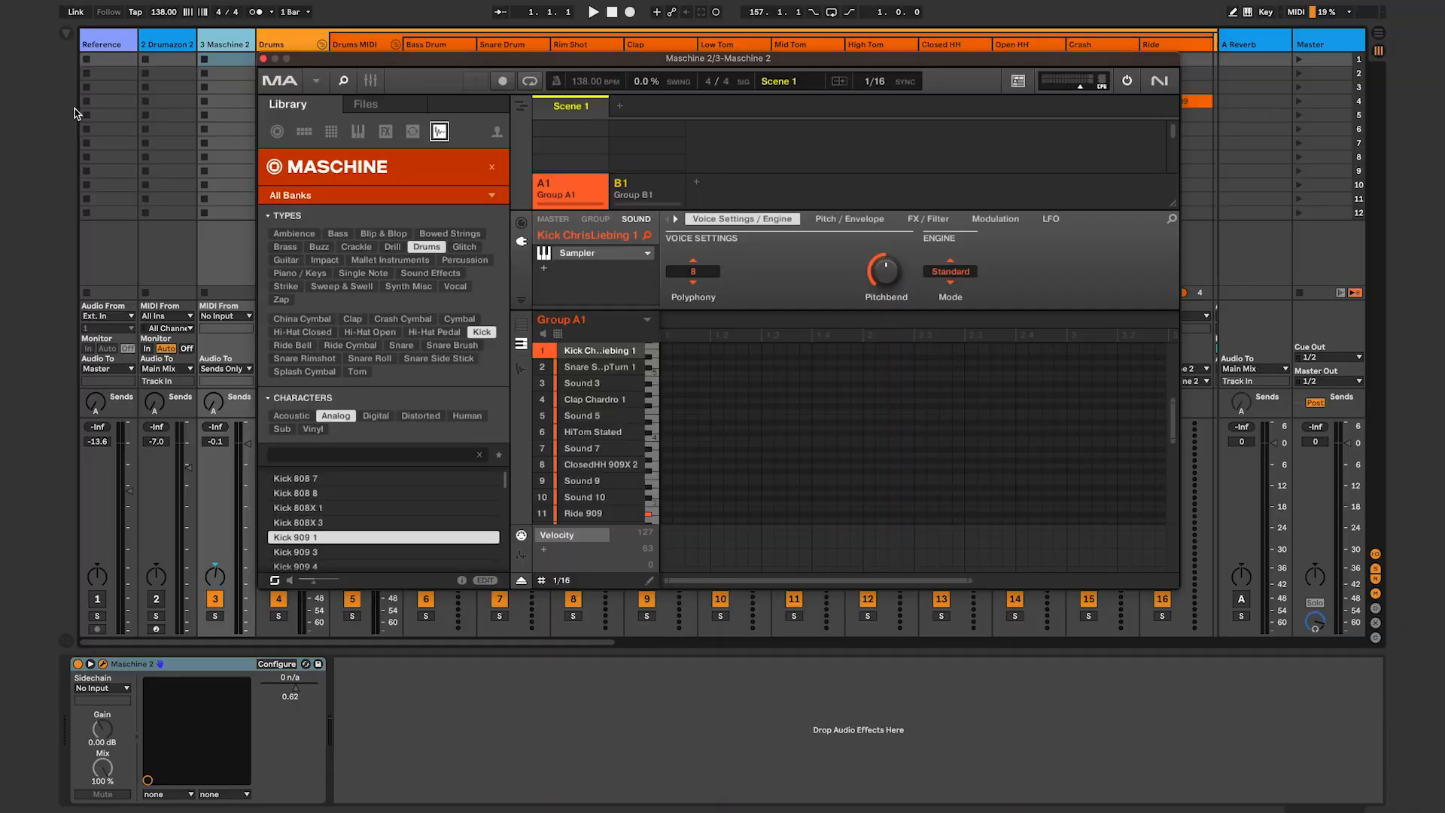
pyautogui.press('Down')
pyautogui.press('Down')
pyautogui.press('Down')
pyautogui.press('Down')
pyautogui.press('Down')
pyautogui.press('Down')
pyautogui.press('Down')
pyautogui.press('Down')
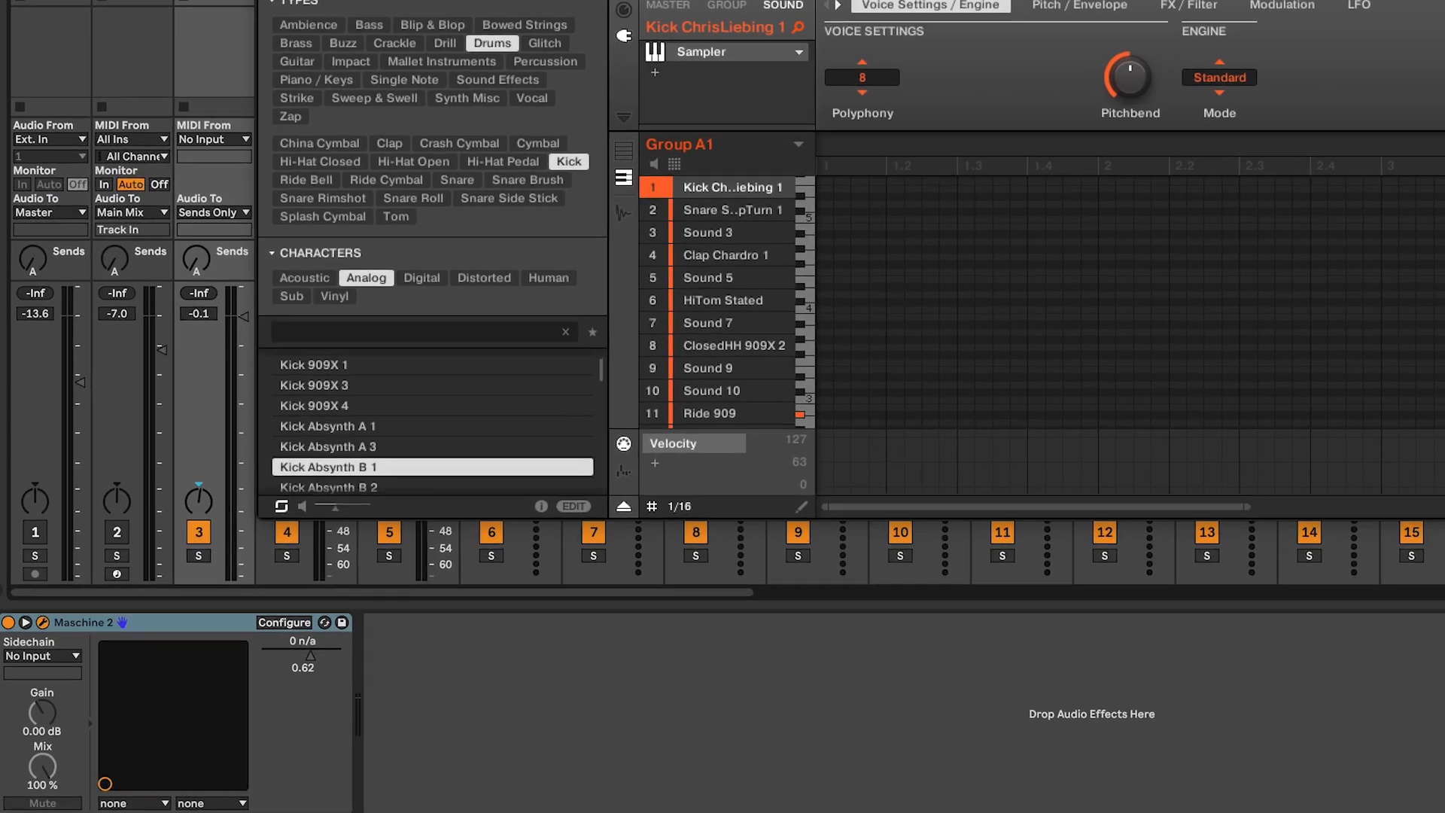
pyautogui.press('Down')
pyautogui.press('Down')
pyautogui.press('Down')
pyautogui.press('Down')
pyautogui.press('Down')
pyautogui.press('Down')
pyautogui.press('Down')
pyautogui.press('Down')
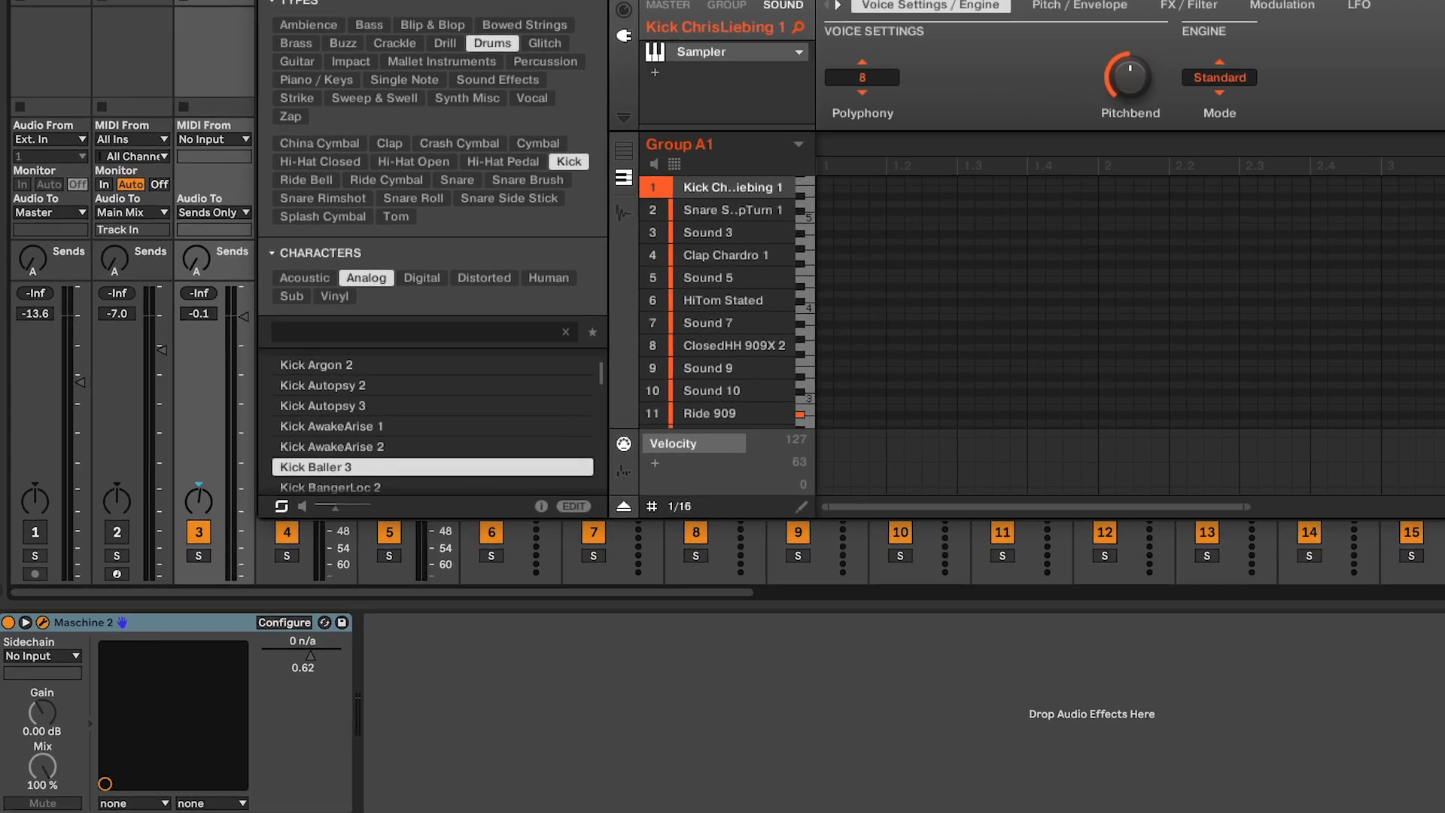
pyautogui.press('Down')
pyautogui.press('Down')
pyautogui.press('Down')
pyautogui.press('Down')
pyautogui.press('Down')
pyautogui.press('Down')
pyautogui.press('Down')
pyautogui.press('Down')
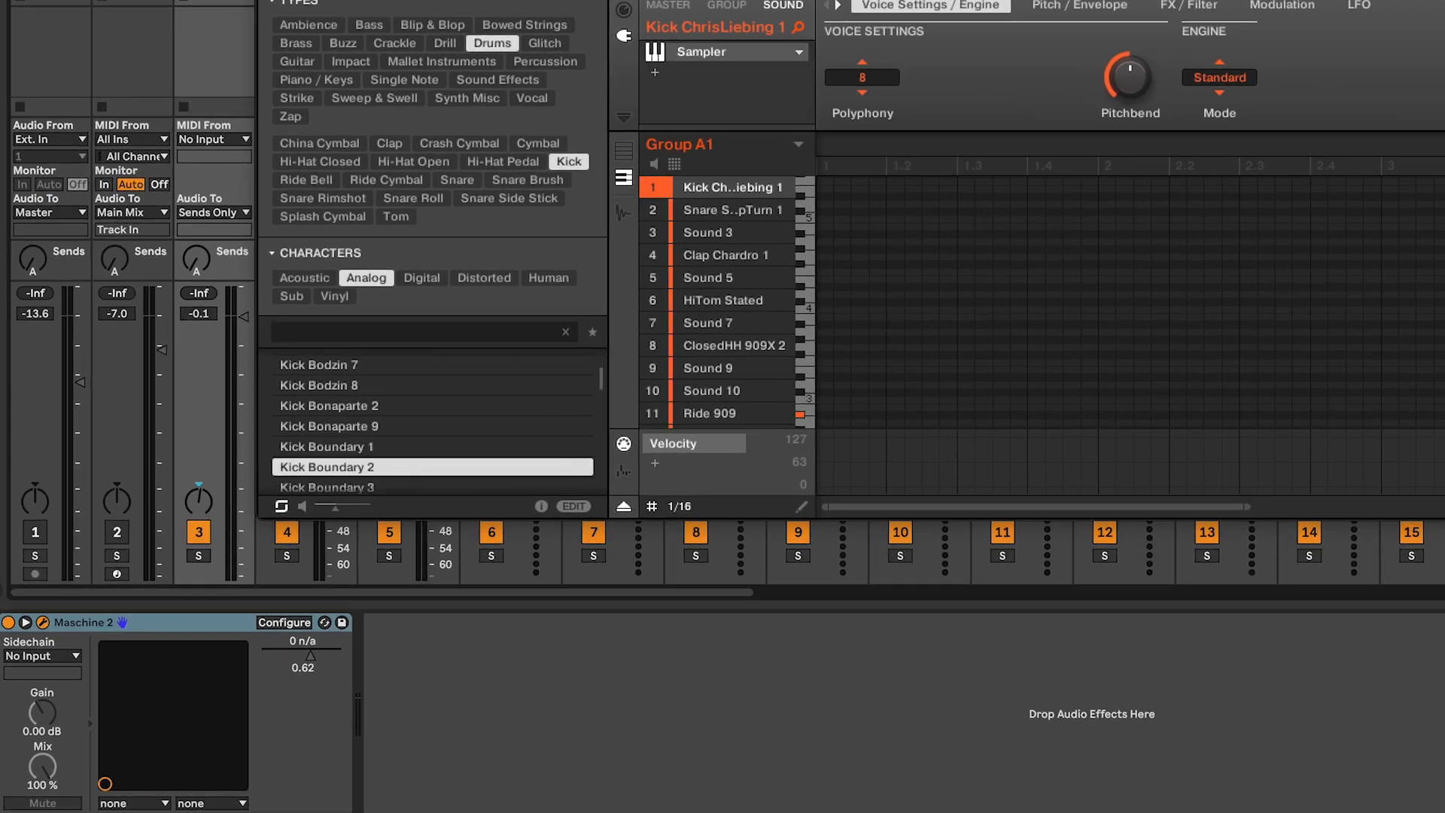
pyautogui.press('Down')
pyautogui.press('Down')
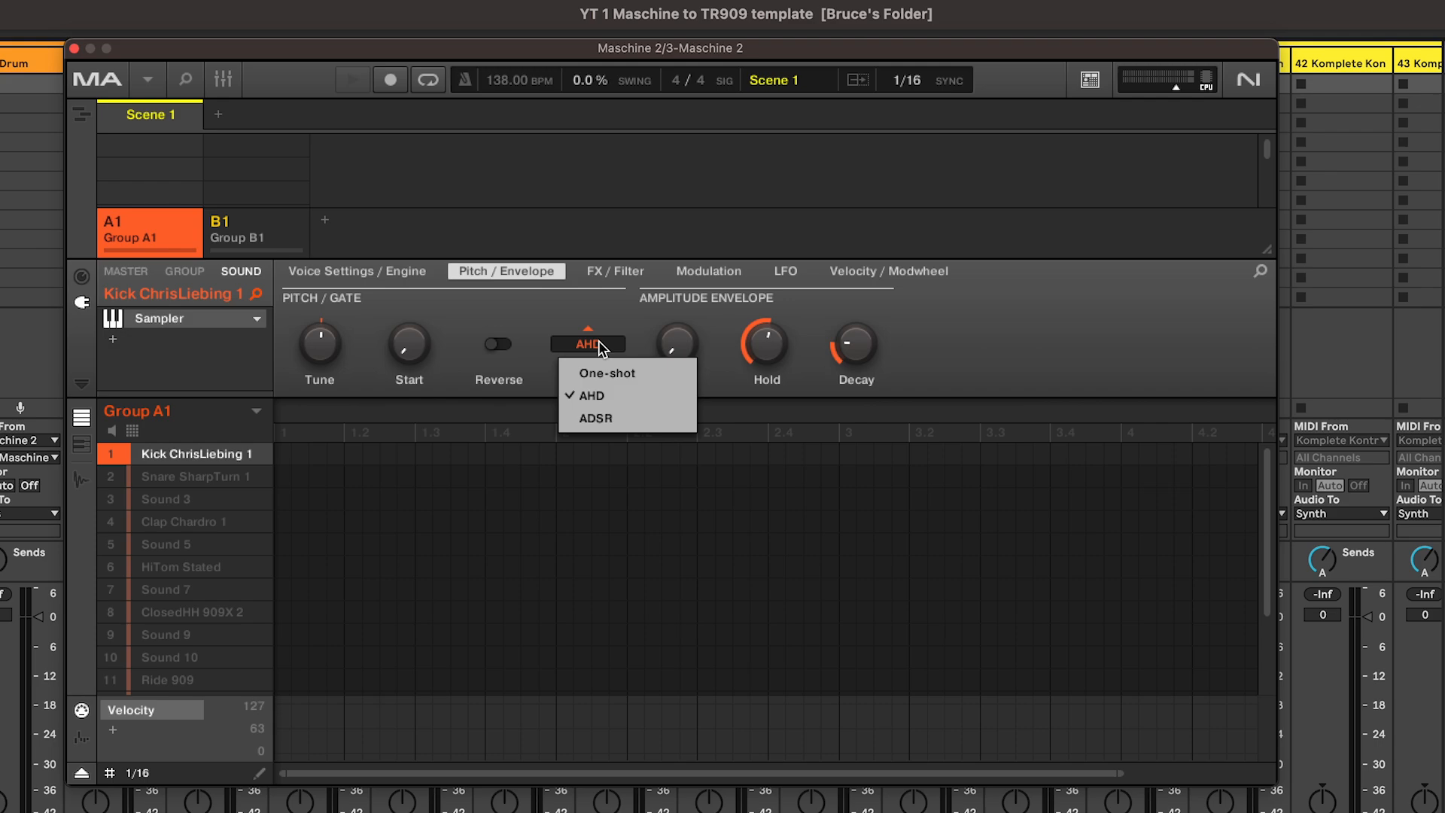
# Check the envelope type options of the Kick ChrisLiebing 1 sampler and examine its attack, hold and decay controls
pyautogui.click(599, 340)
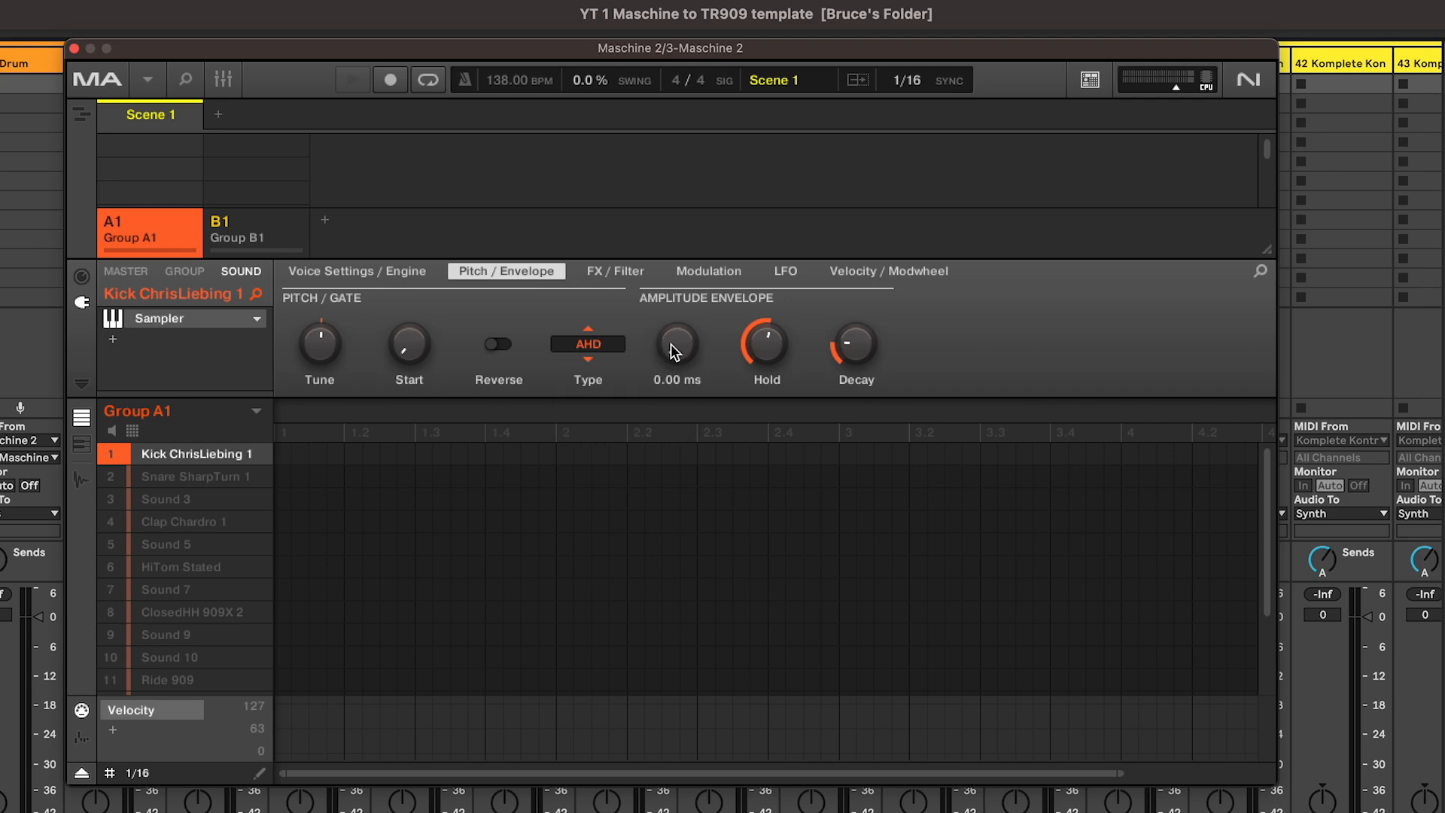
pyautogui.moveTo(762, 348)
pyautogui.moveTo(855, 343)
pyautogui.press('Right')
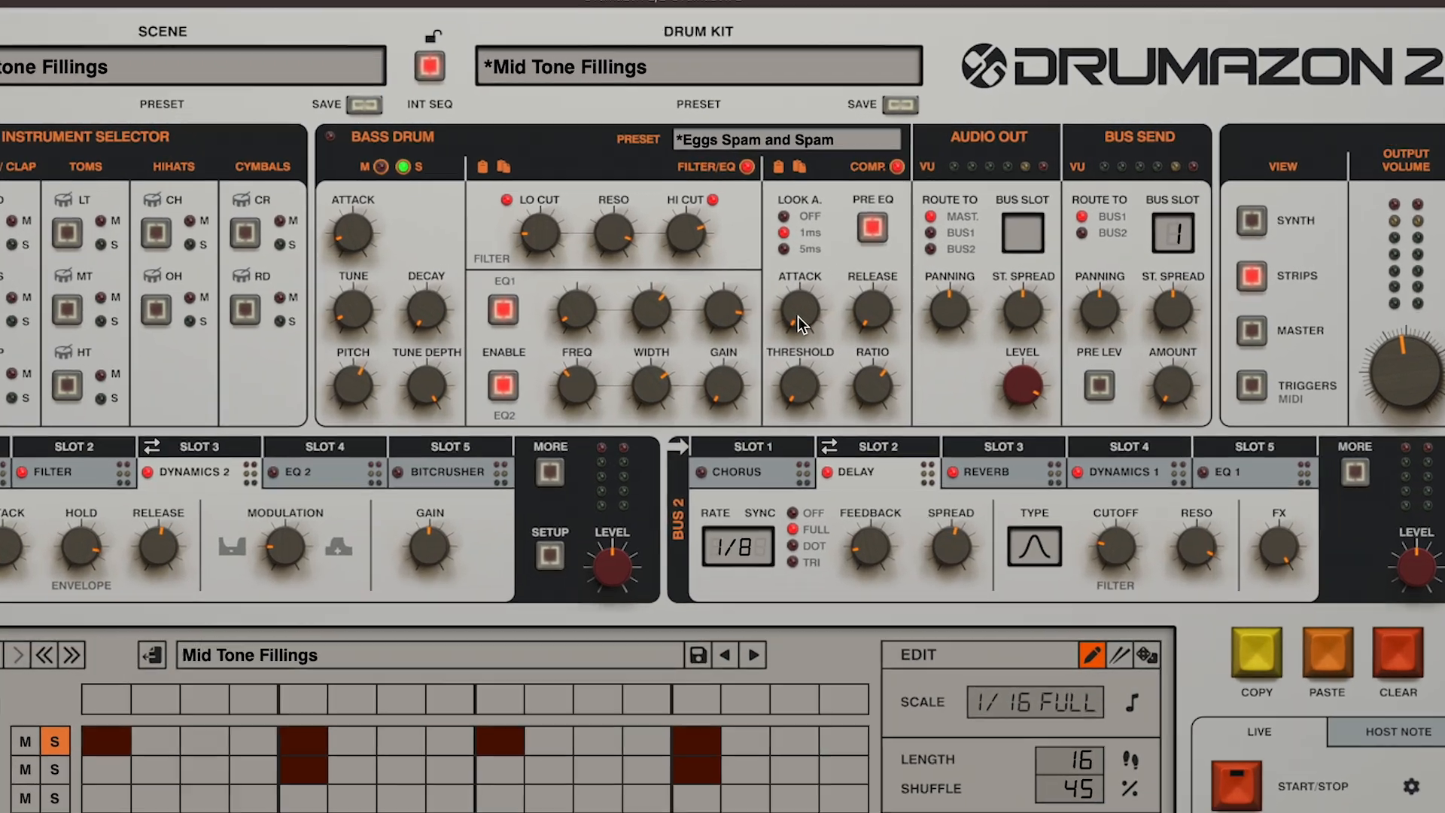
# Examine the bass drum compressor's pre-EQ, attack, release, threshold and ratio controls in Drumazon 2
pyautogui.moveTo(903, 256); pyautogui.dragTo(902, 256)
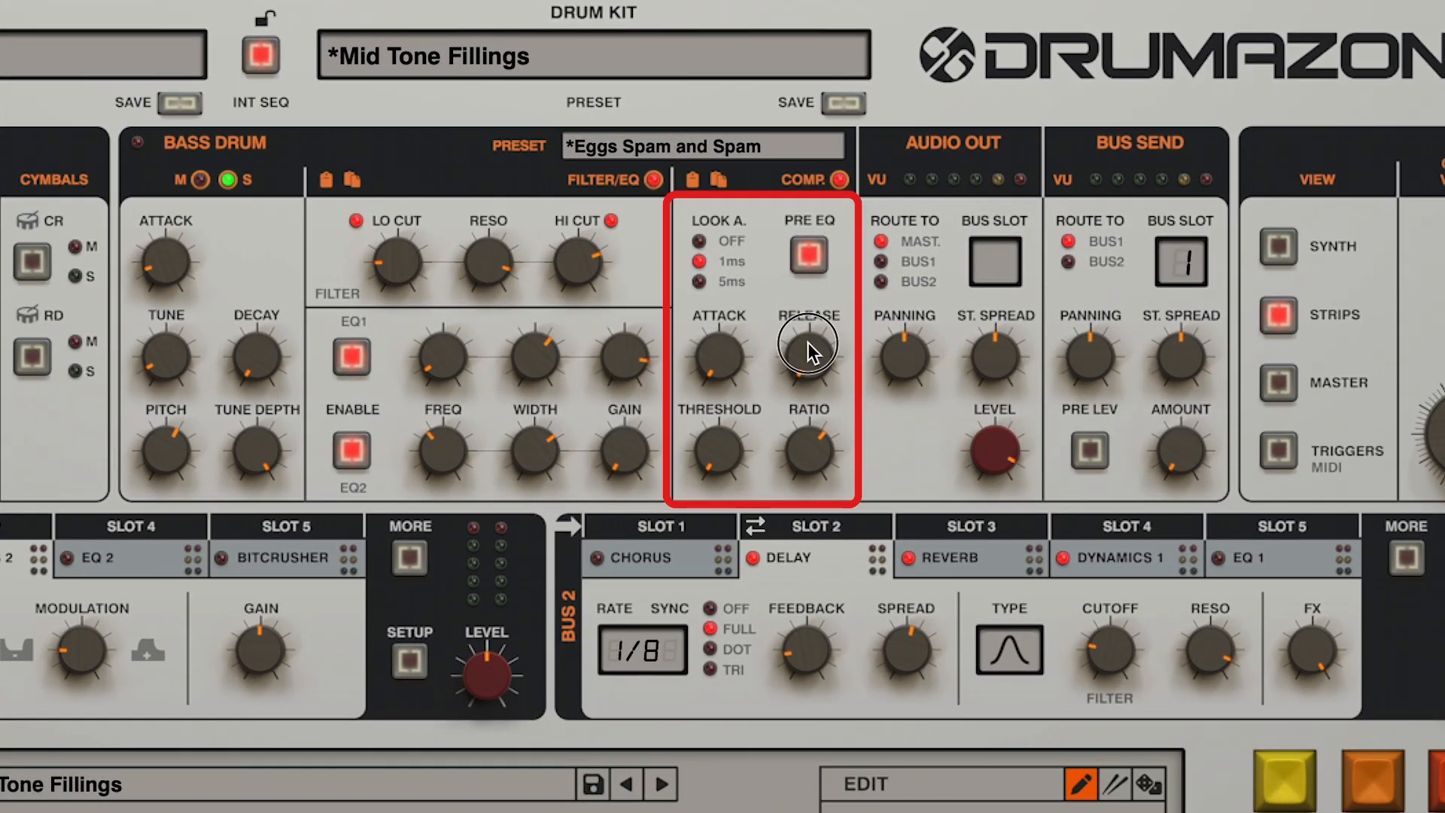
pyautogui.moveTo(807, 341); pyautogui.dragTo(809, 354)
pyautogui.moveTo(807, 454); pyautogui.dragTo(806, 453)
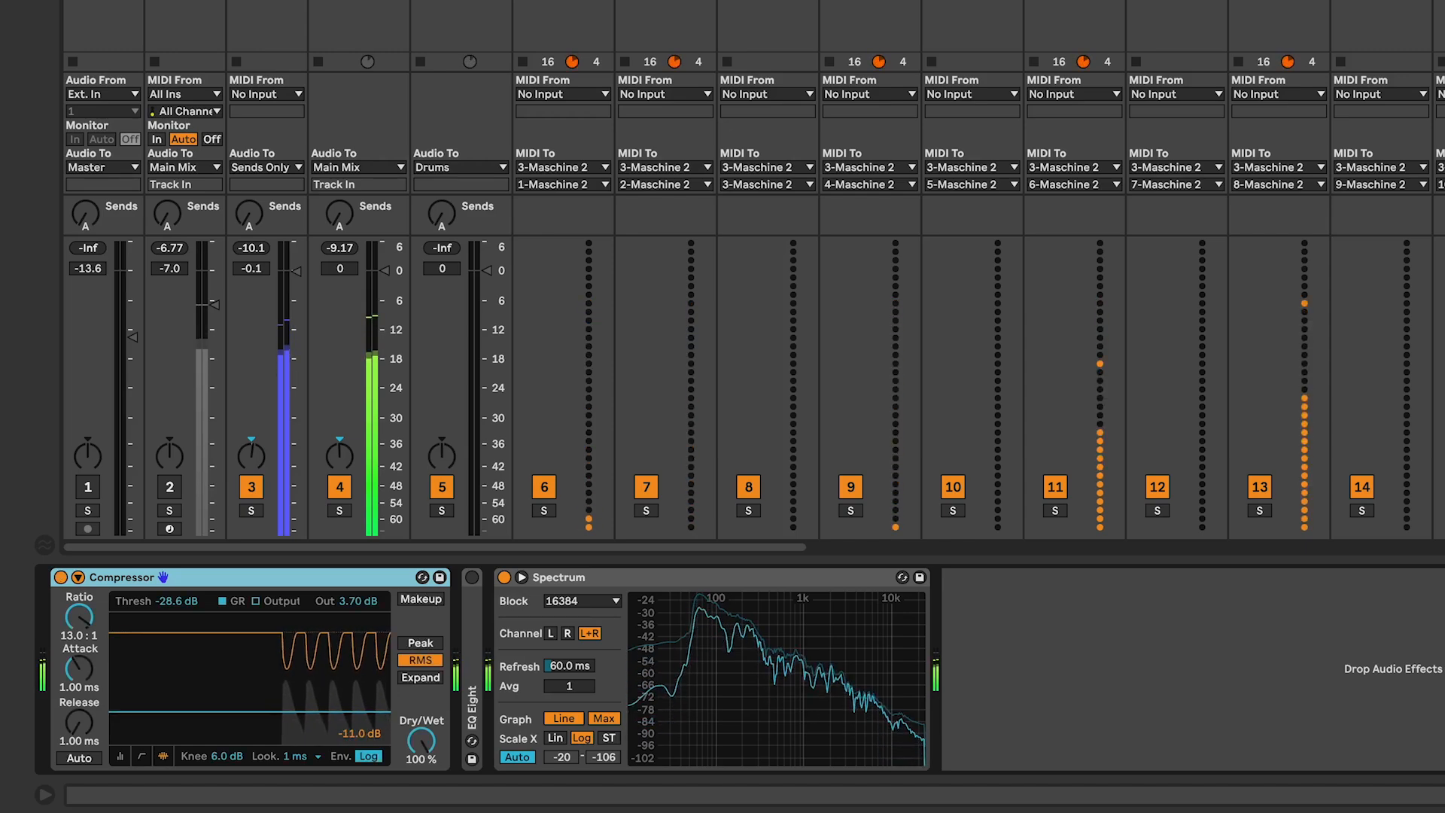
# Compare the bass drum with its Compressor bypassed and enabled during playback, and stop playback
pyautogui.press('0')
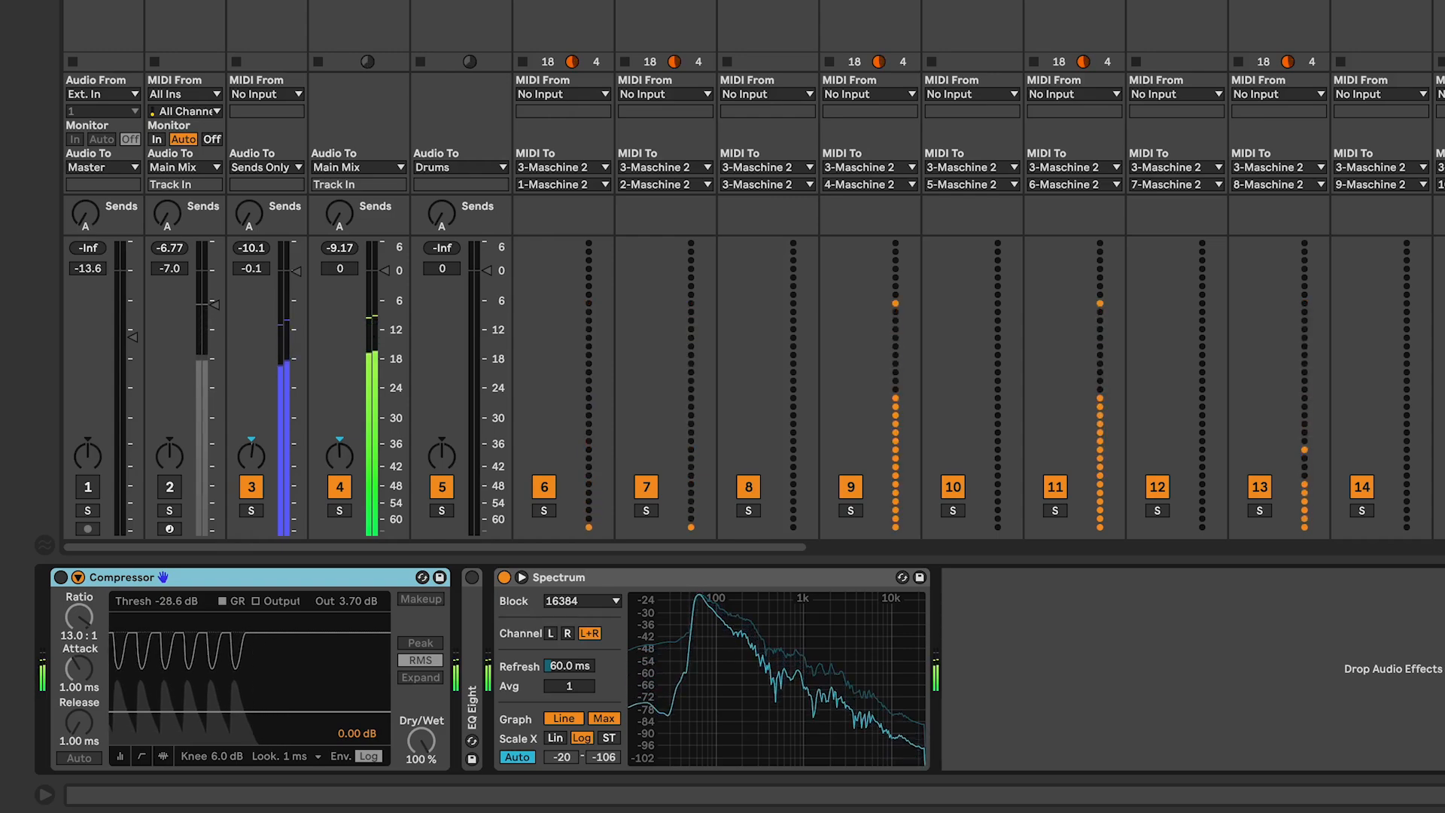
pyautogui.press('0')
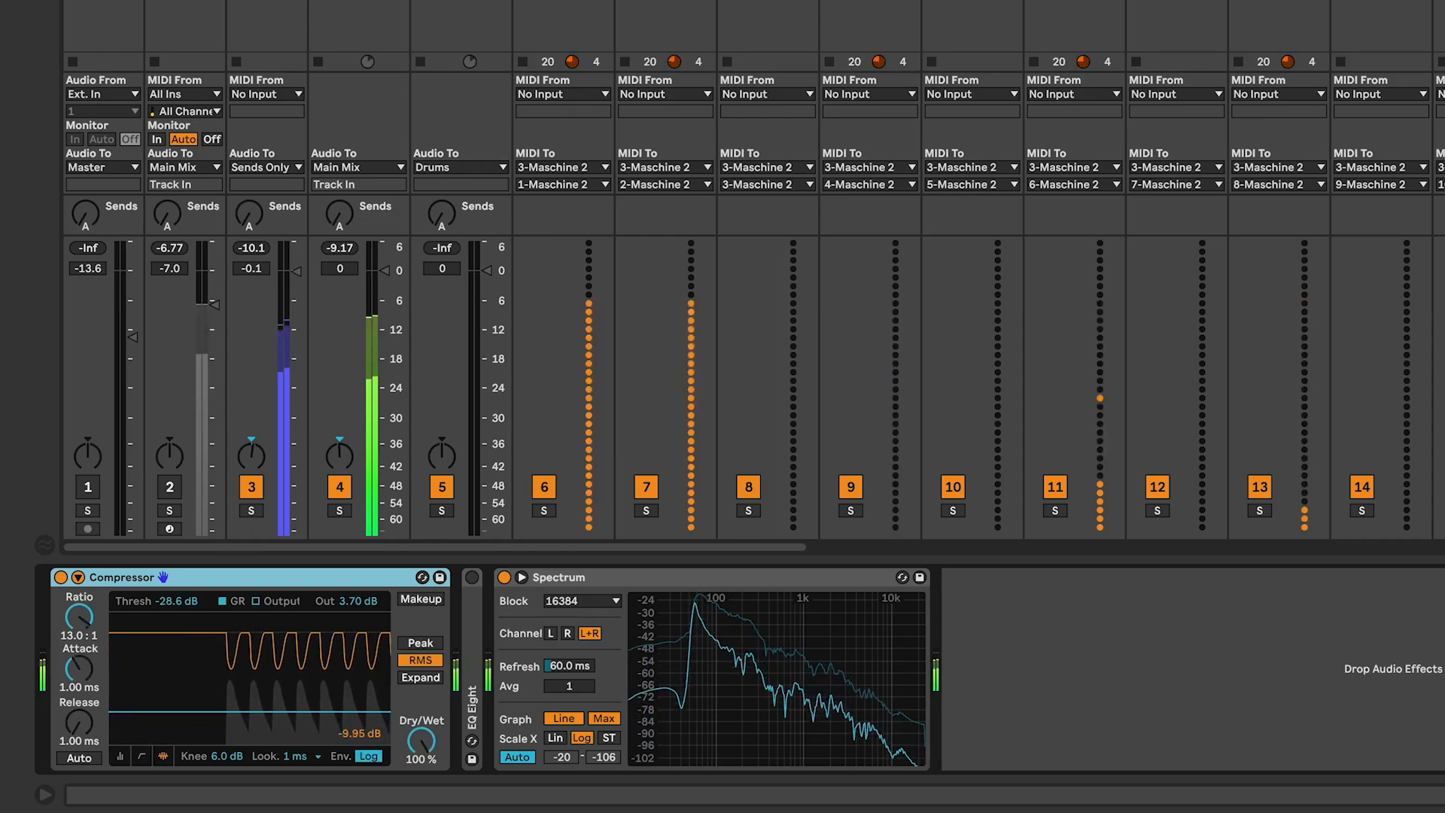
pyautogui.press('space')
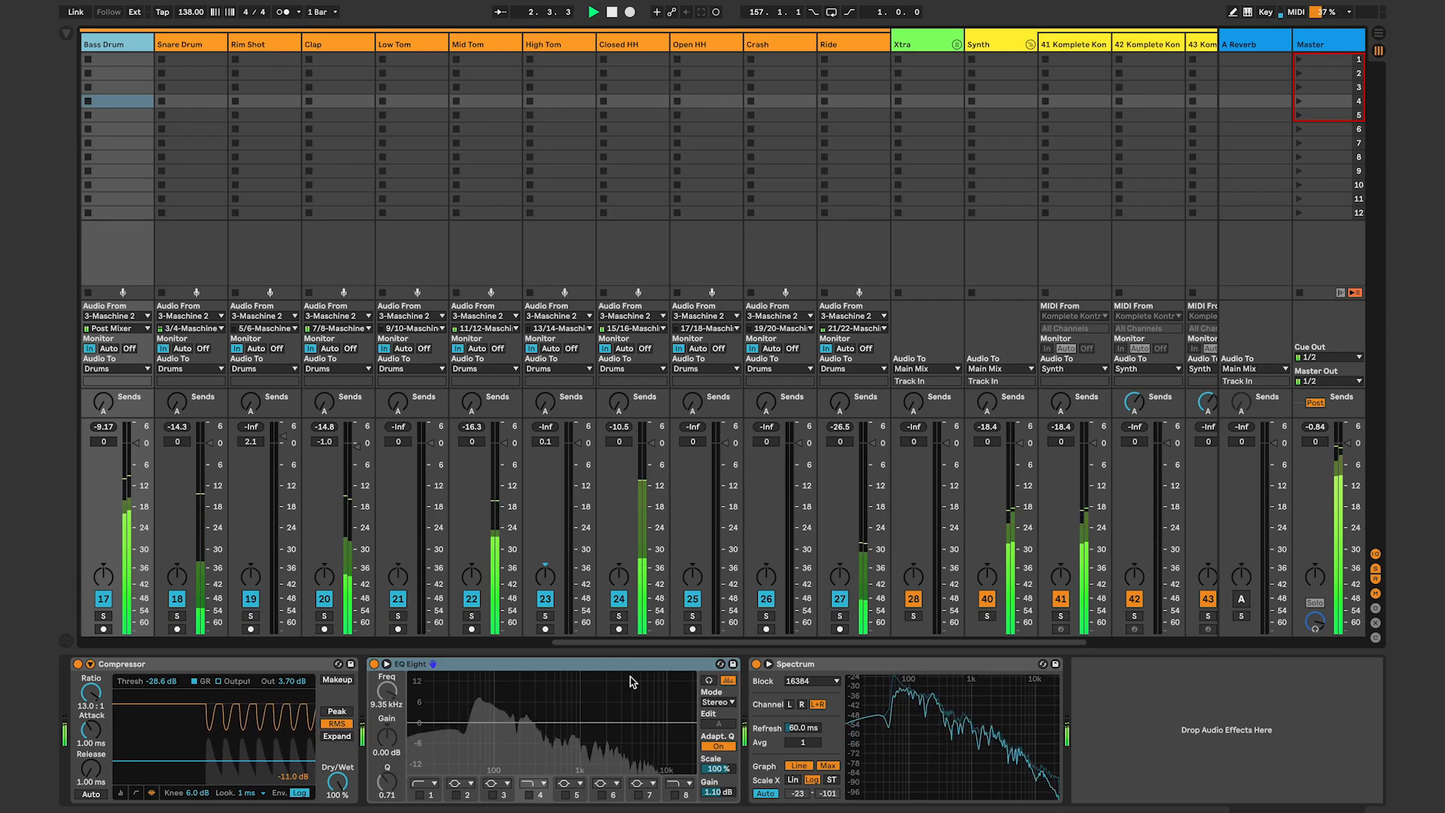
# Expand the bass drum's EQ Eight display and enable the 30 Hz low cut, 9.35 kHz high cut, 64 Hz boost and 490 Hz dip
pyautogui.click(386, 664)
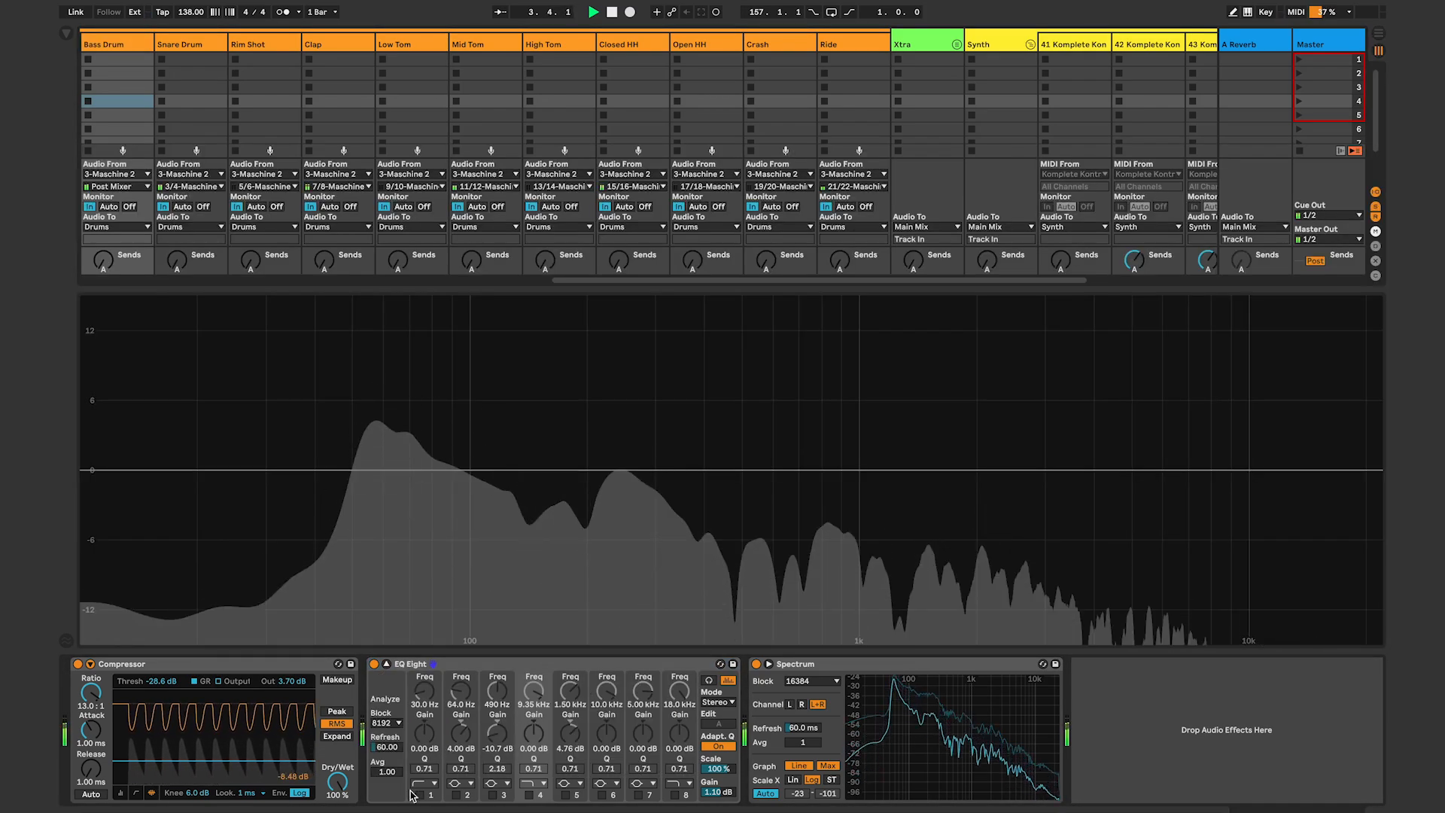
pyautogui.click(419, 795)
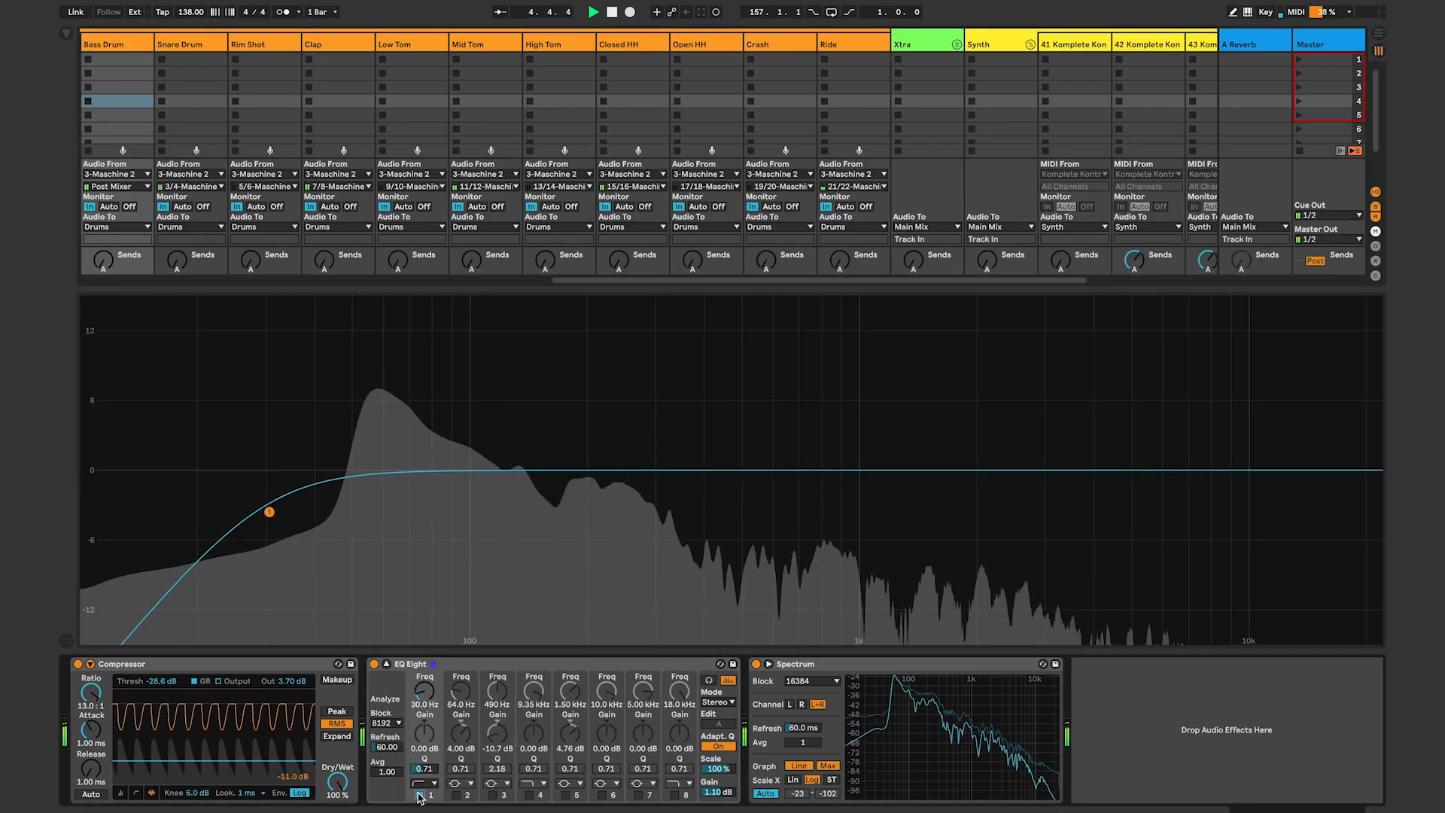
pyautogui.click(528, 795)
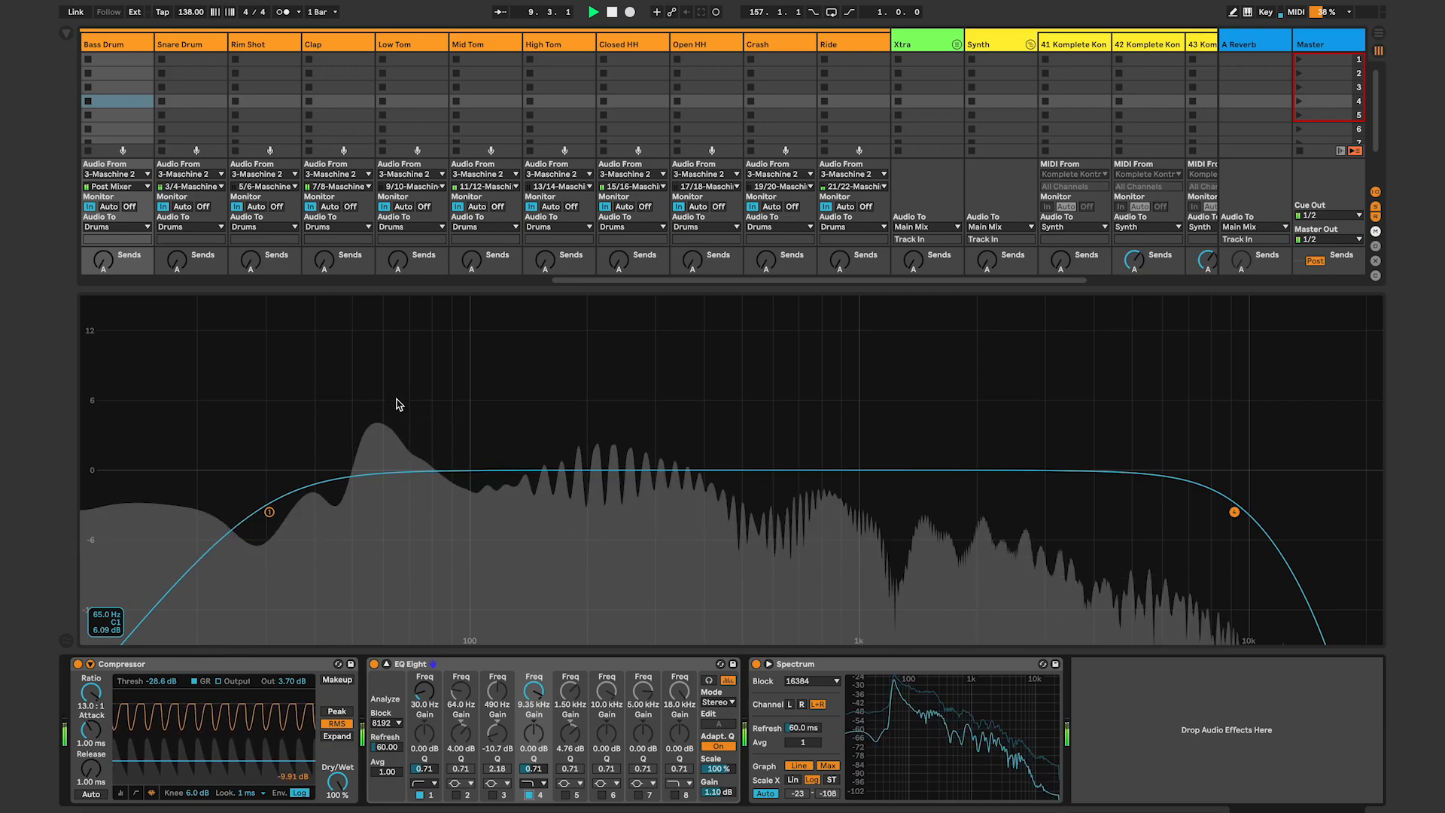
pyautogui.click(456, 795)
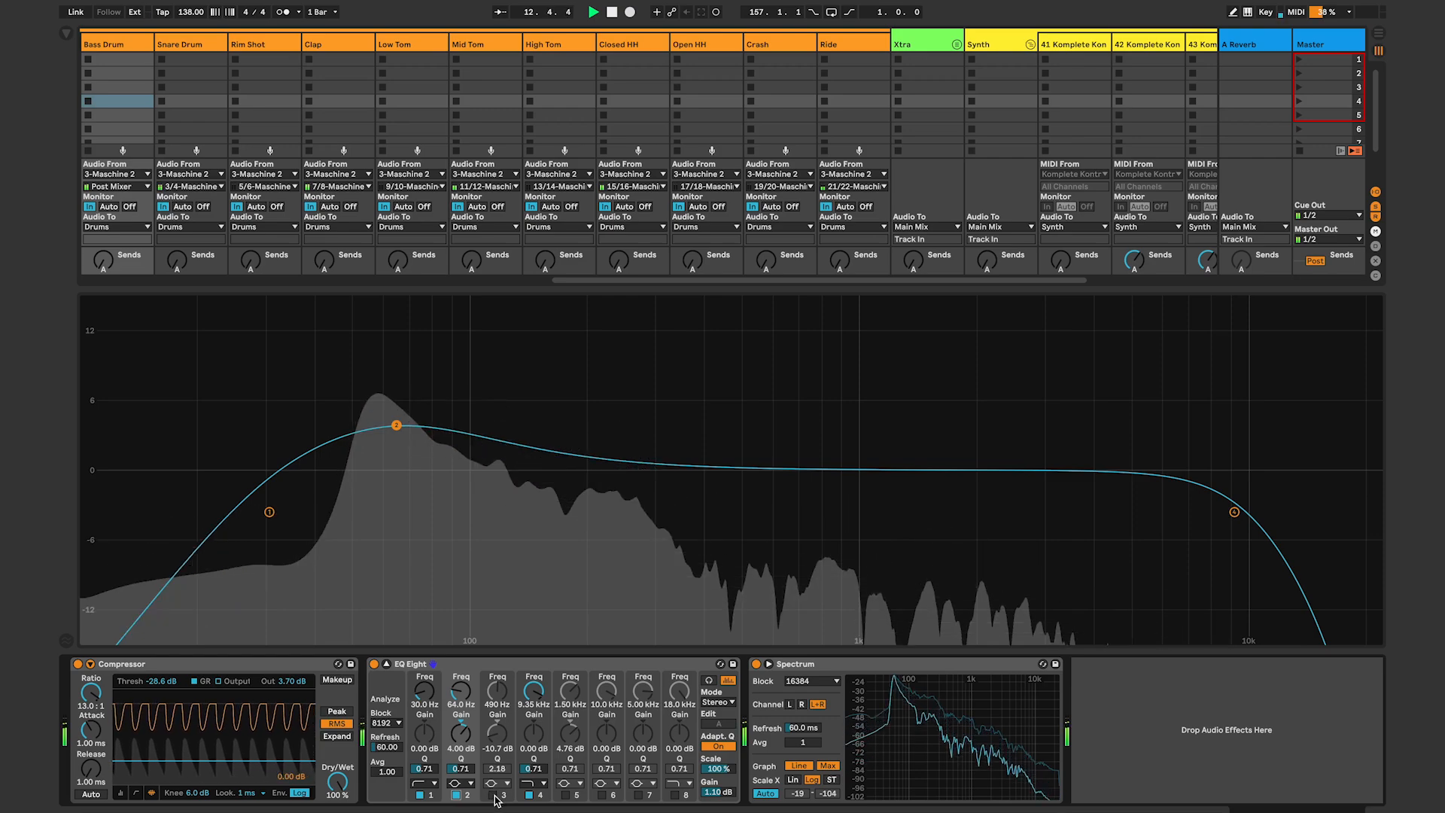
pyautogui.click(493, 795)
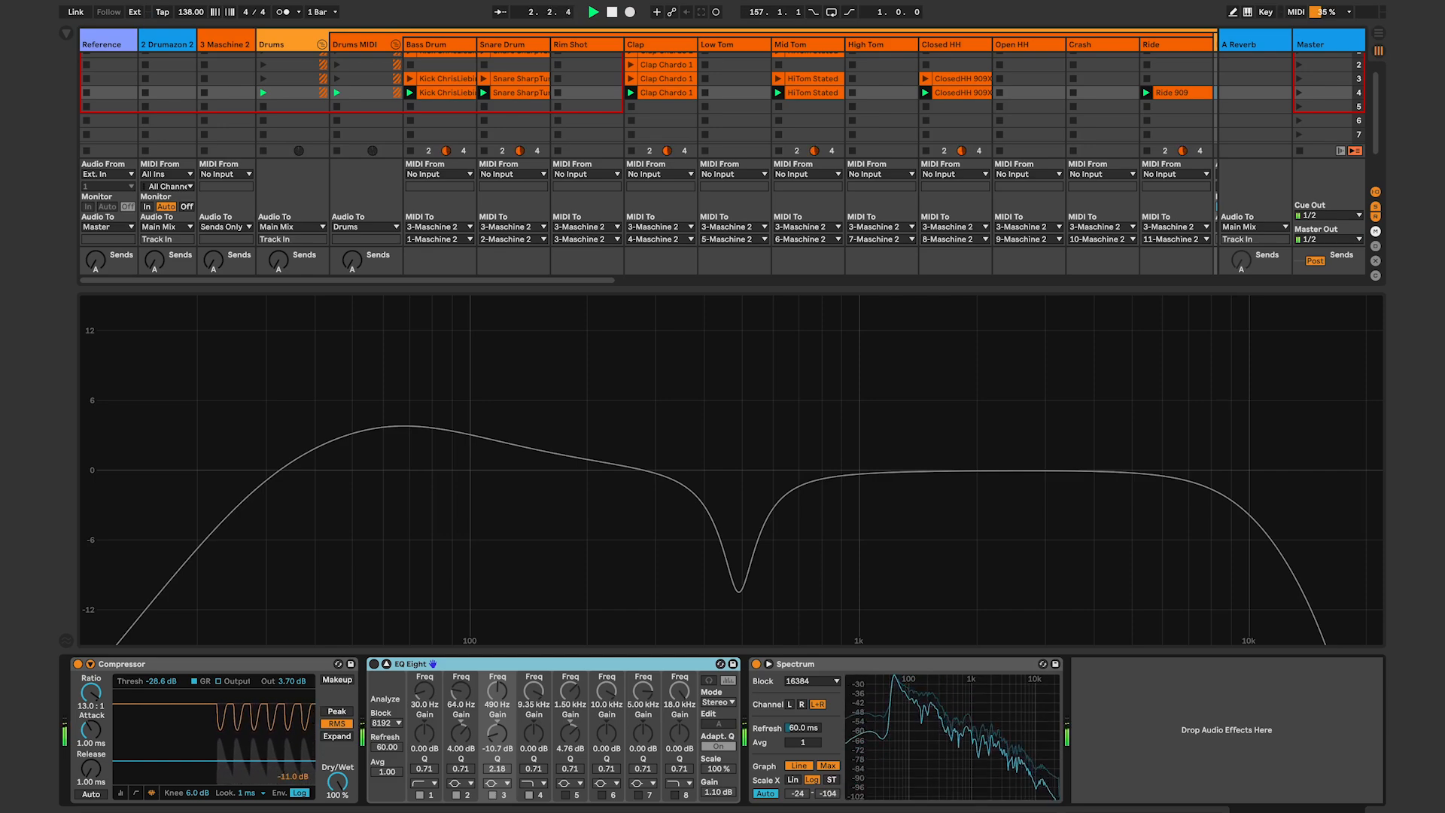
# Compare the bass drum with EQ Eight bypassed and enabled during playback, leaving the EQ enabled
pyautogui.press('0')
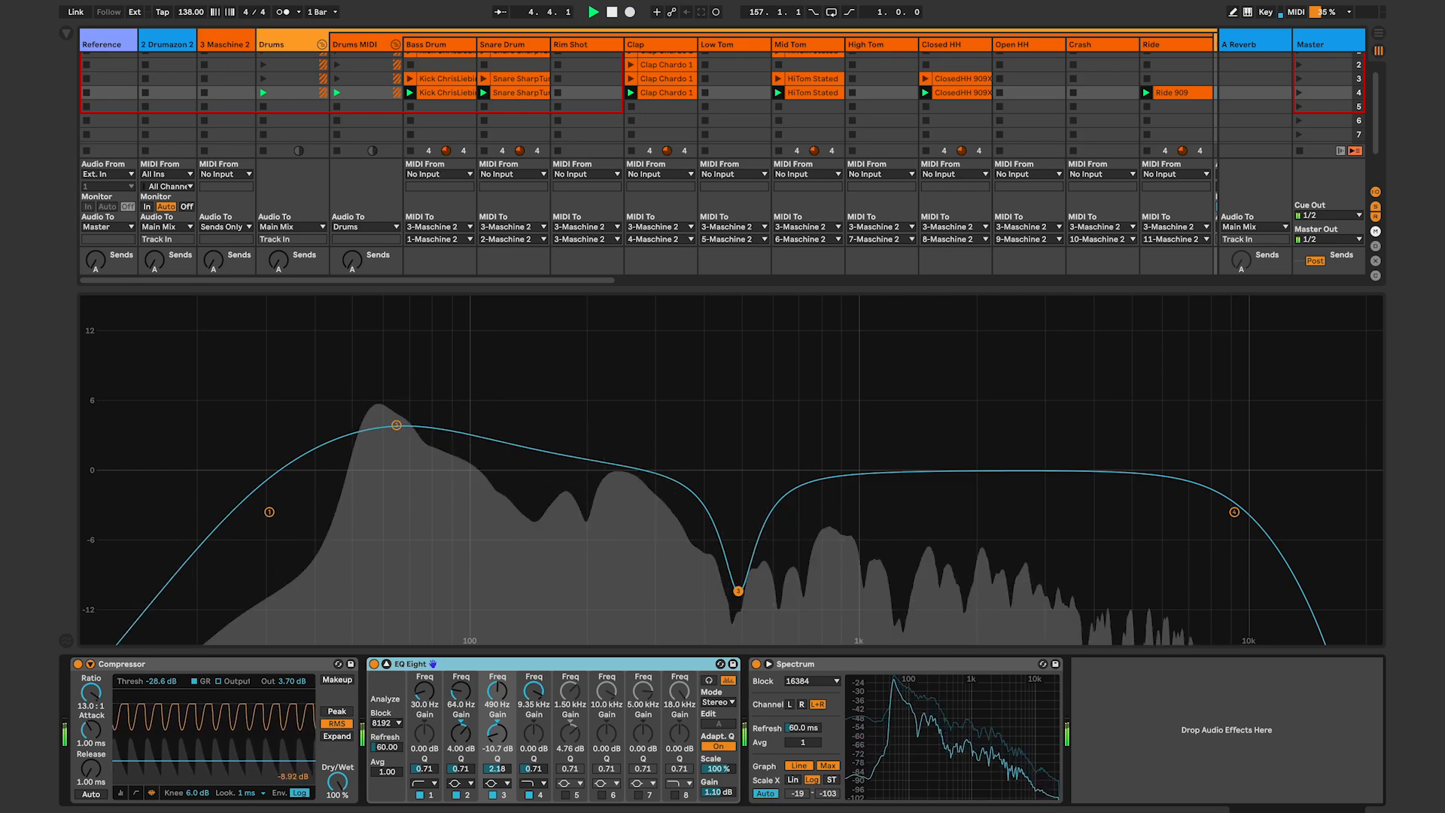
pyautogui.press('0')
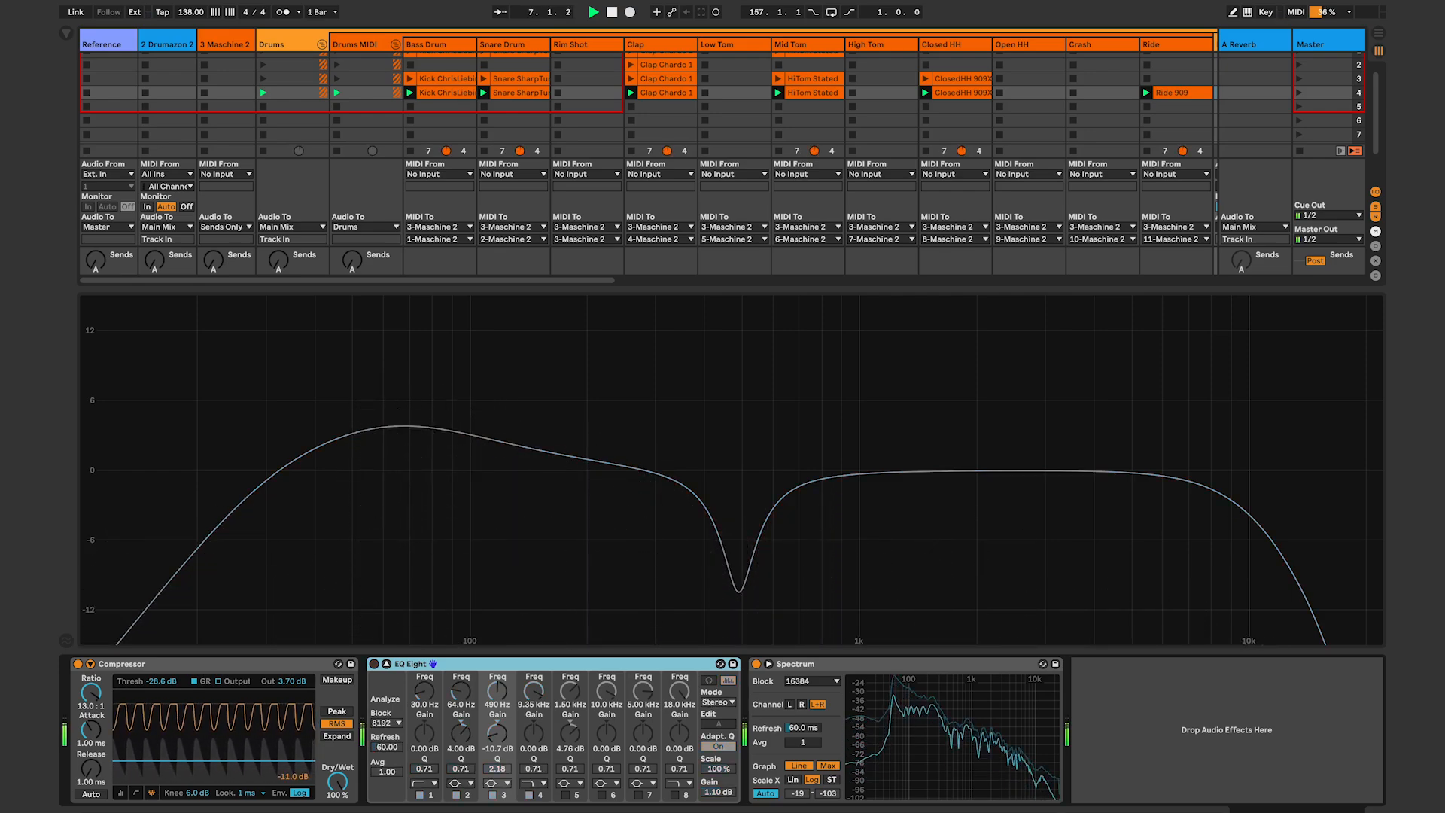
pyautogui.press('0')
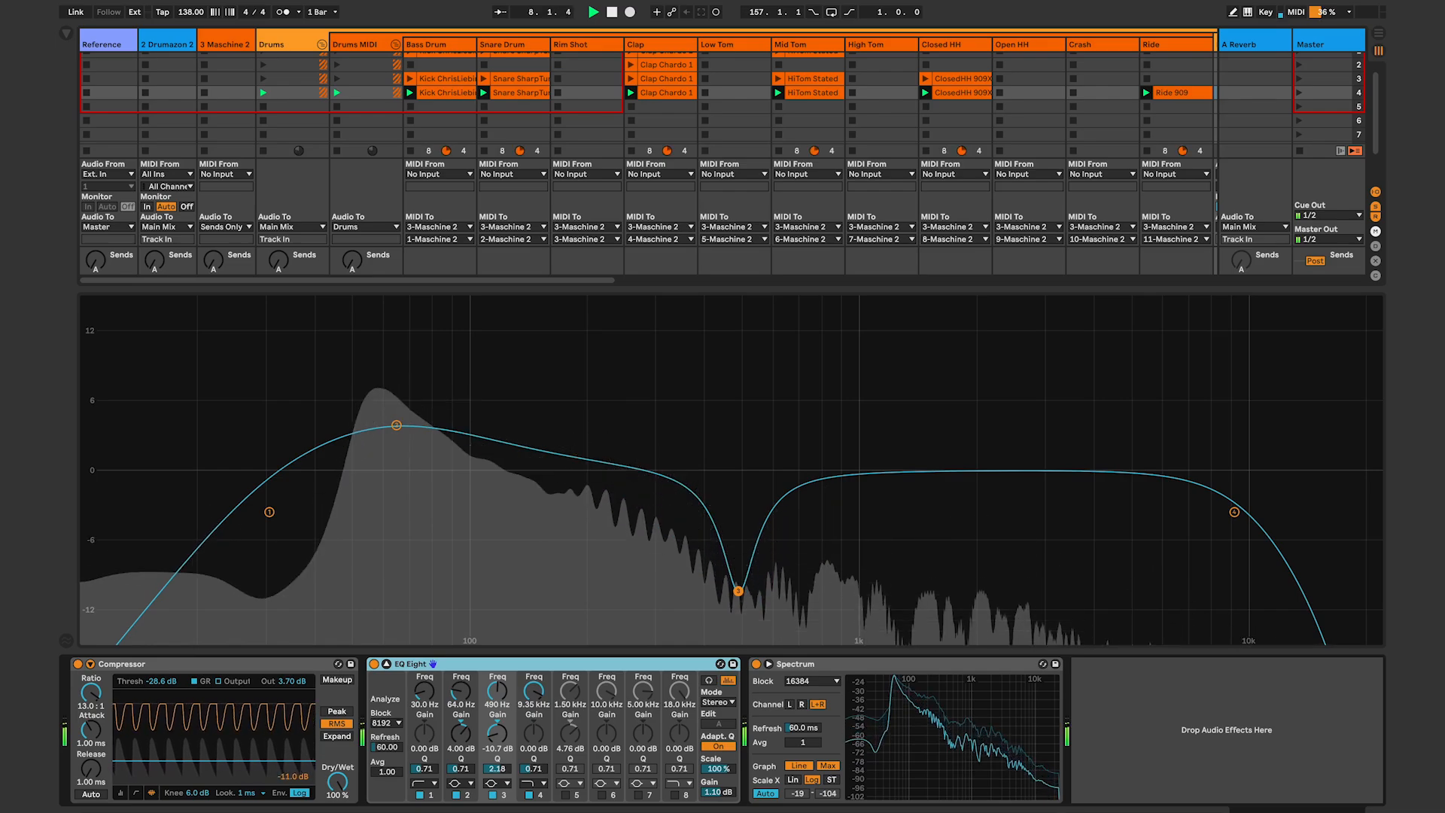